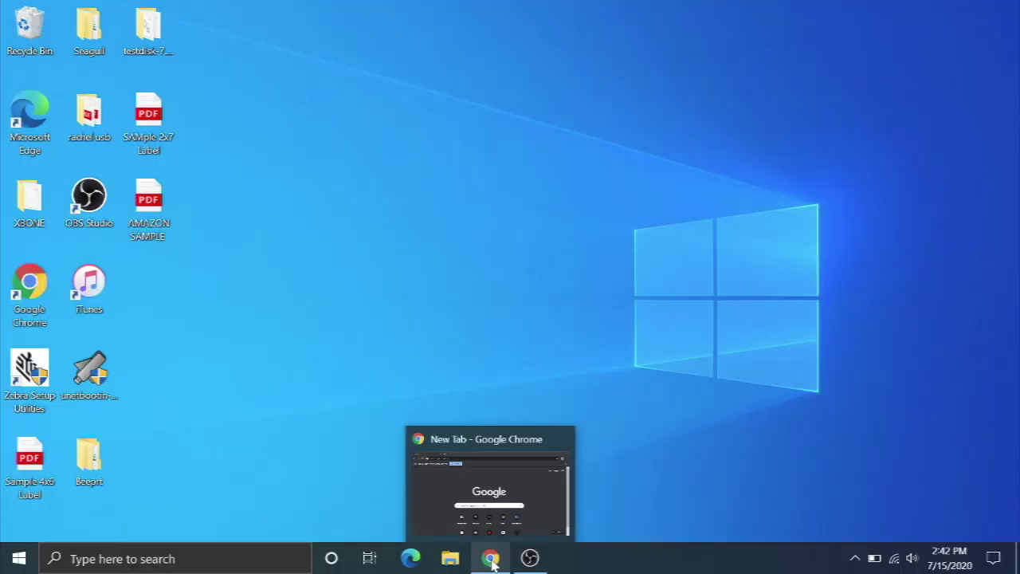
Step: Search the web in Chrome for "by244 driver" and download the Beeprt BY-244 printer driver from the Seagull Scientific page
left_click(492, 560)
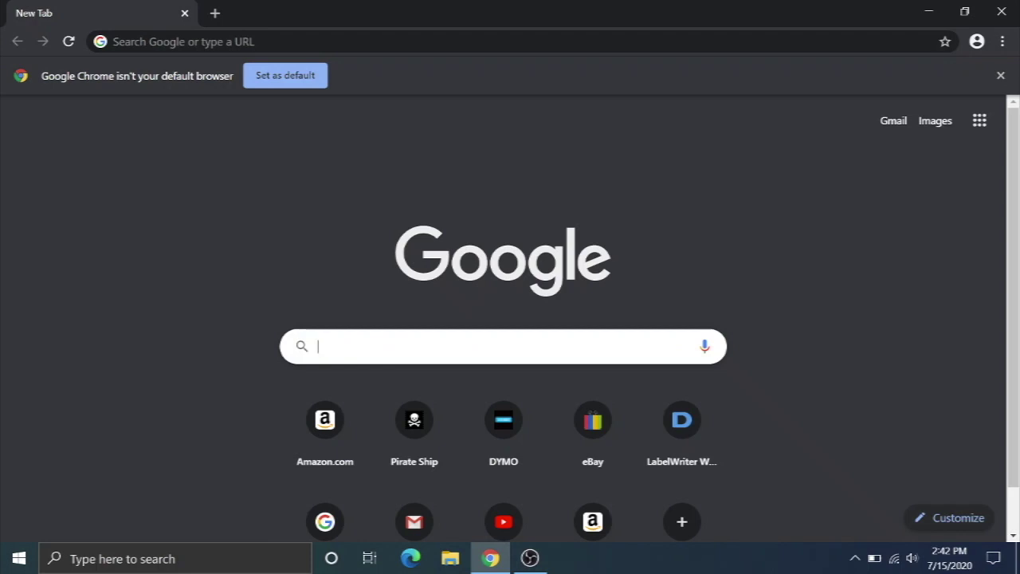
type("by244 driver")
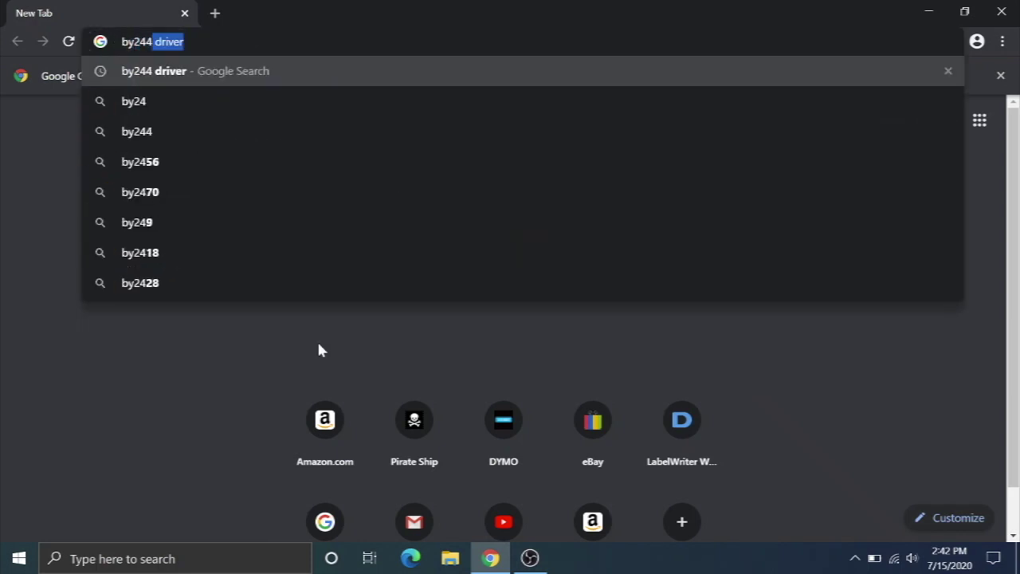
key("Return")
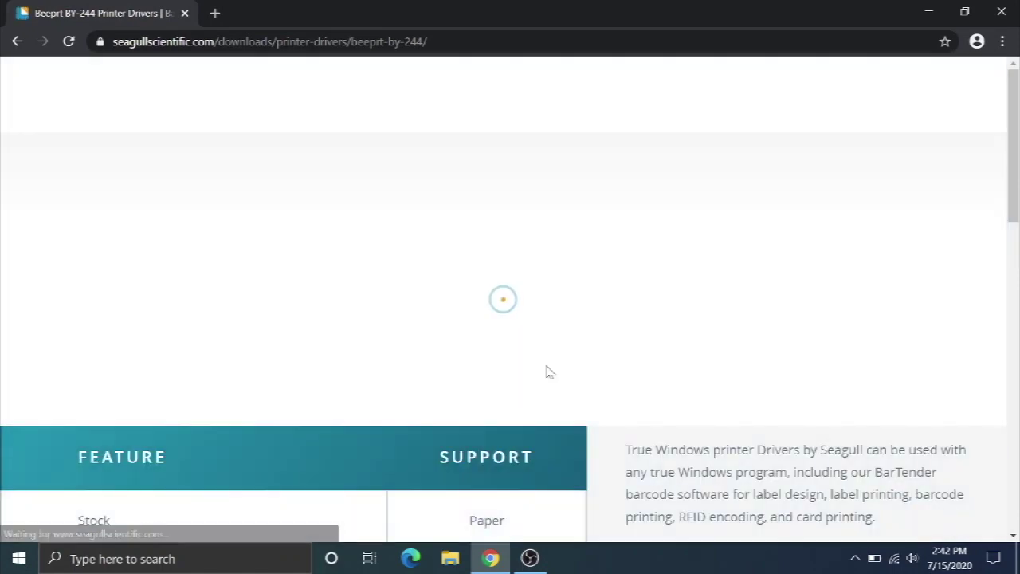
scroll(800, 321, "down", 2)
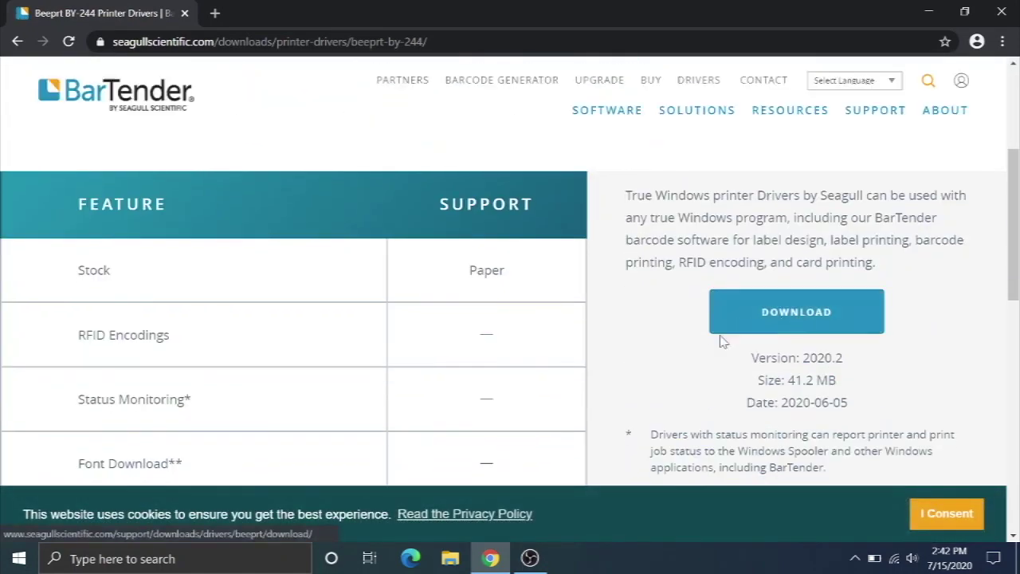
left_click(775, 312)
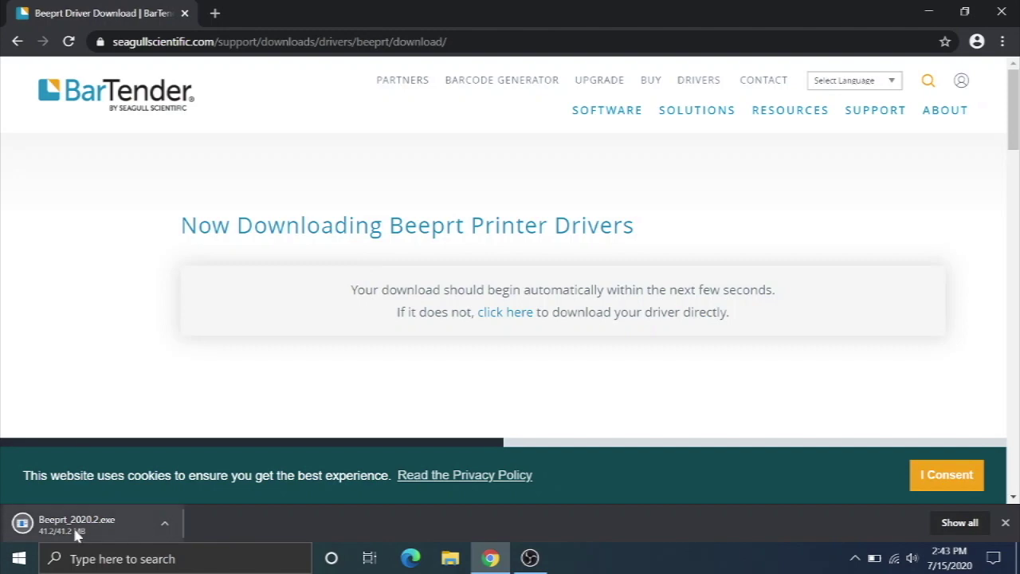
Step: Run the Beeprt_2020.2 installer from the Downloads folder and minimize the File Explorer window
left_click(450, 558)
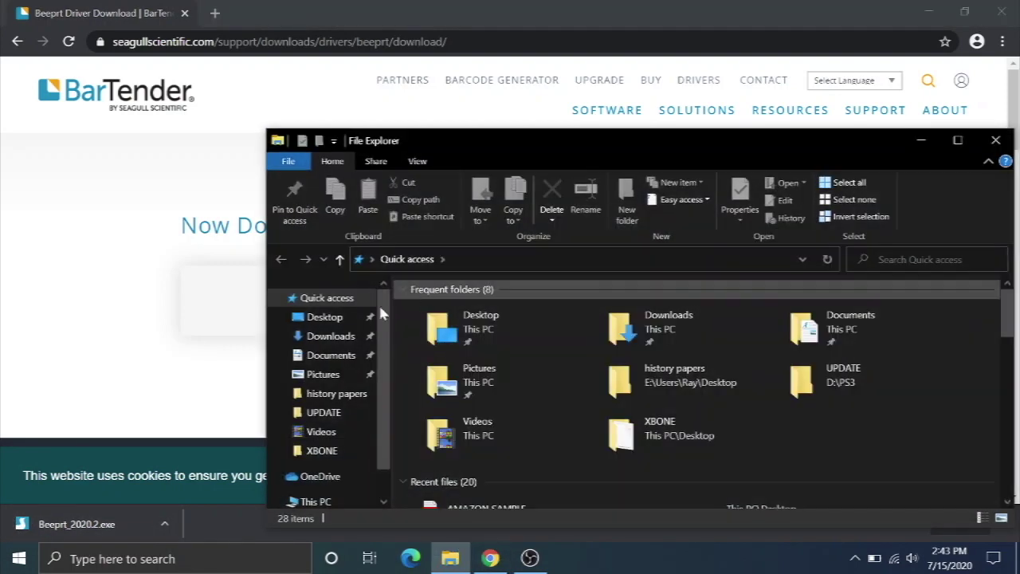
left_click(315, 339)
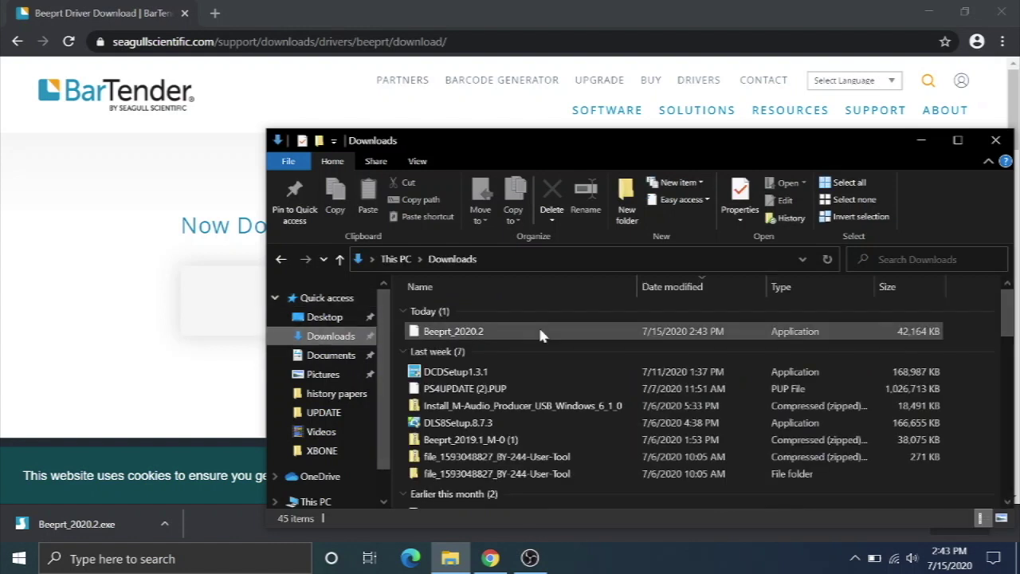
double_click(468, 335)
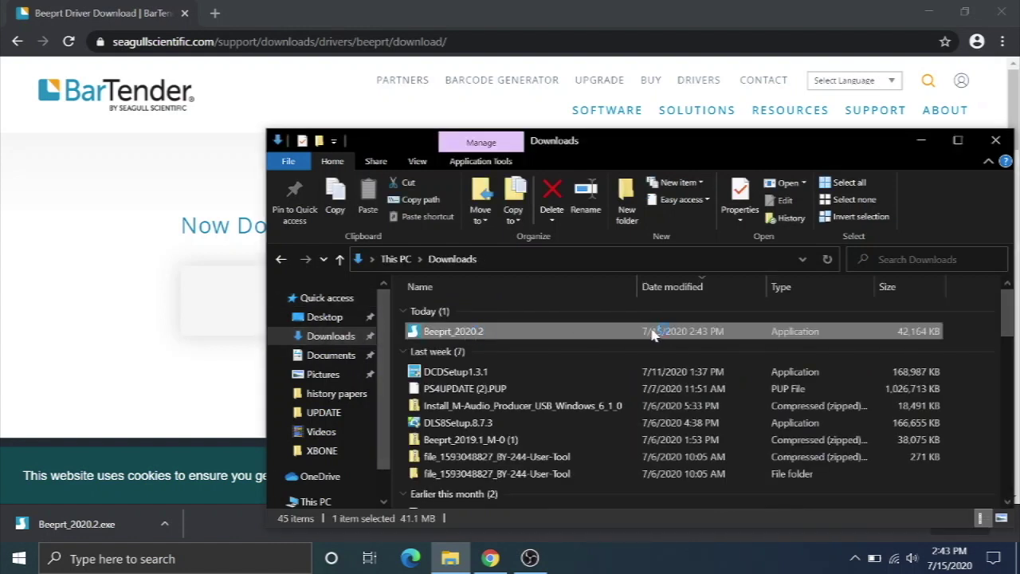
left_click(924, 145)
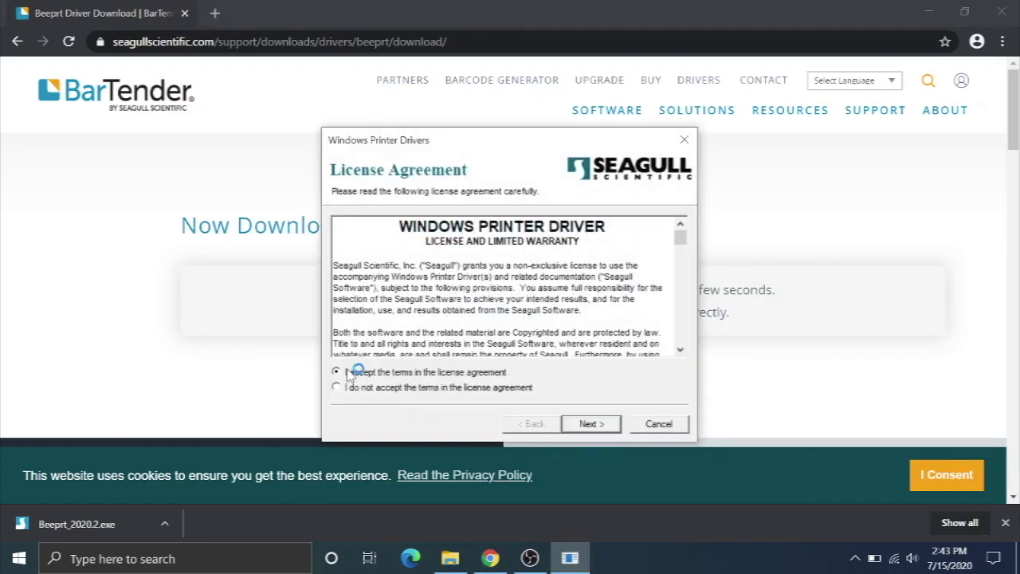
Step: Accept the license agreement and unpack the driver to C:\Users\User\Desktop\Seagull\2020.2
left_click(581, 427)
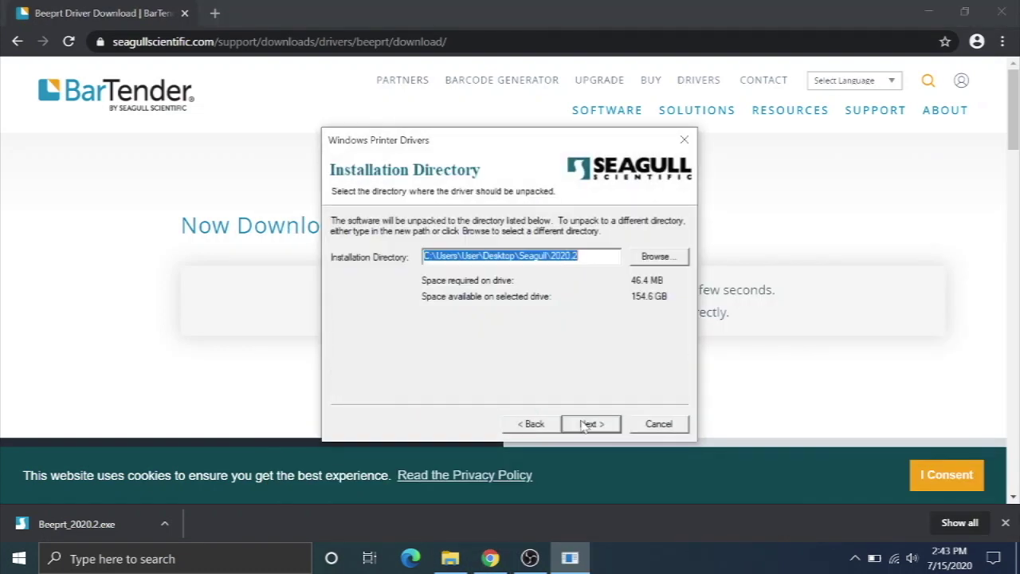
left_click(584, 425)
left_click(589, 424)
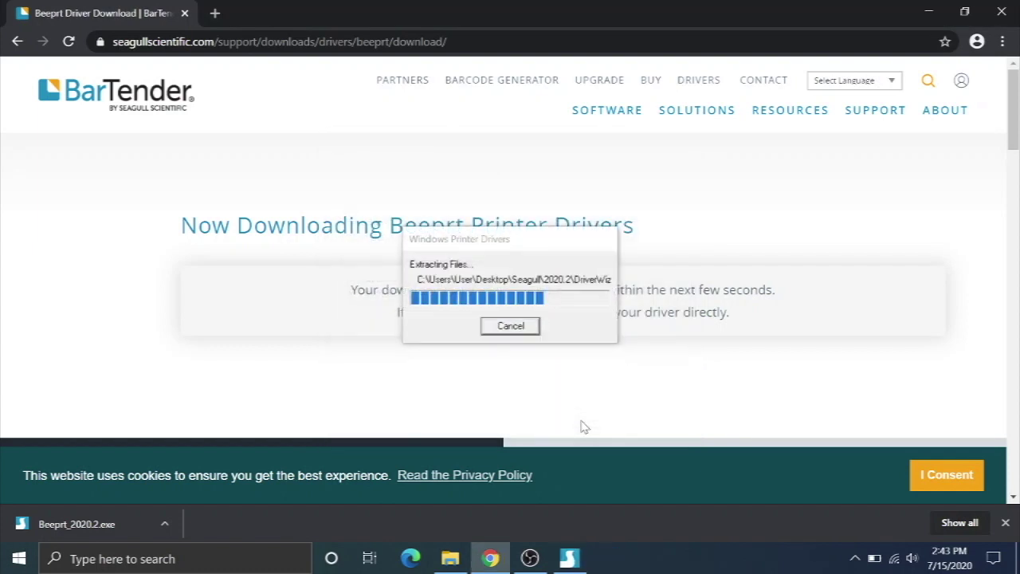
Step: Choose the Plug and Play printer Beeprt BY-244 on USB001 for installation and keep its suggested name, unshared
mouse_move(607, 561)
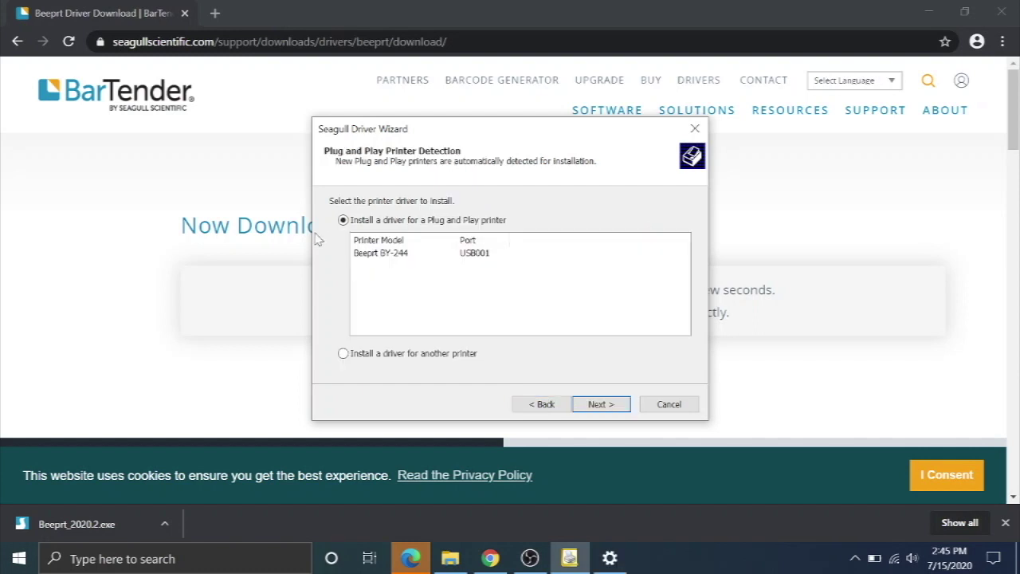
left_click(374, 257)
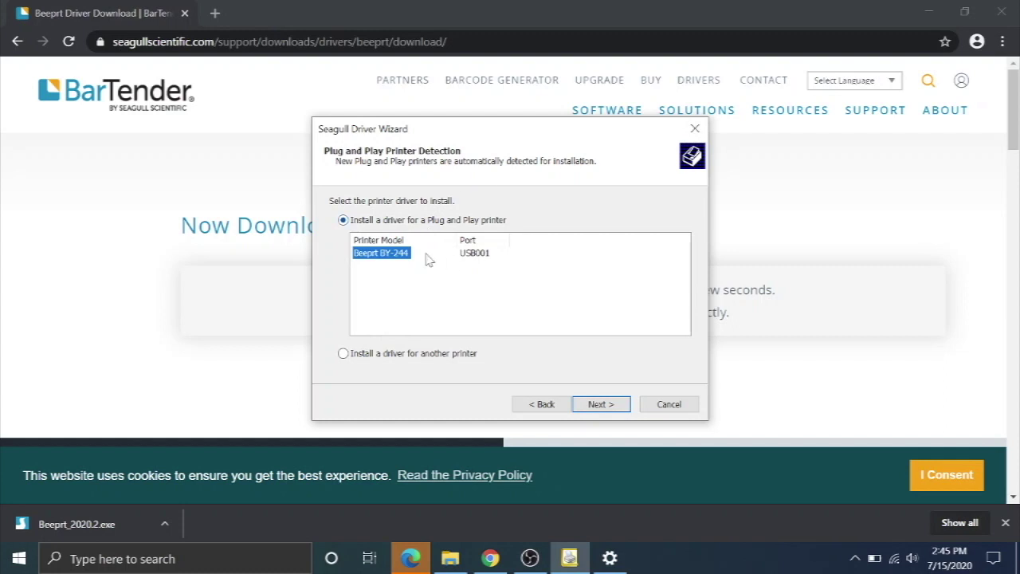
left_click(600, 404)
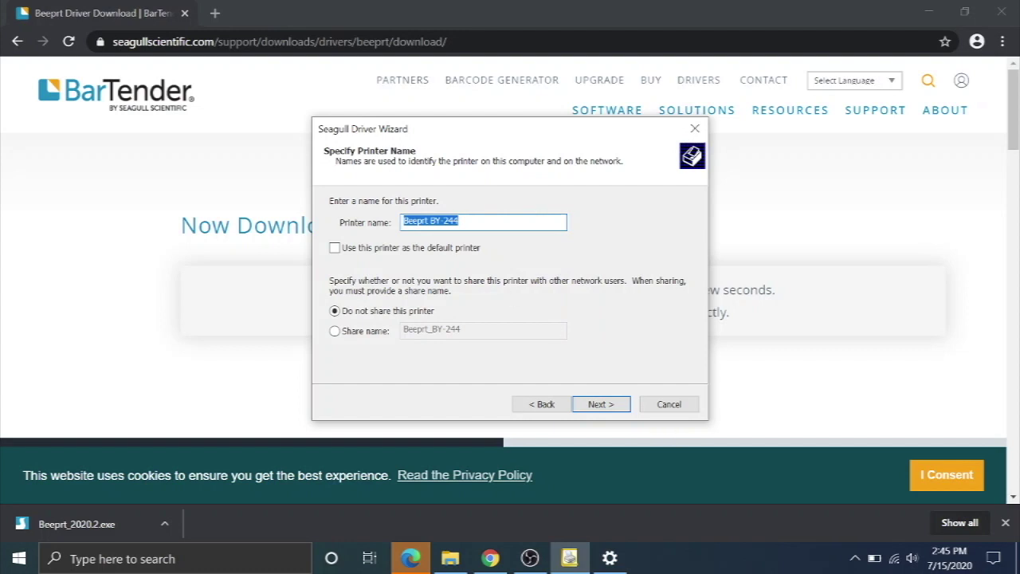
left_click(603, 408)
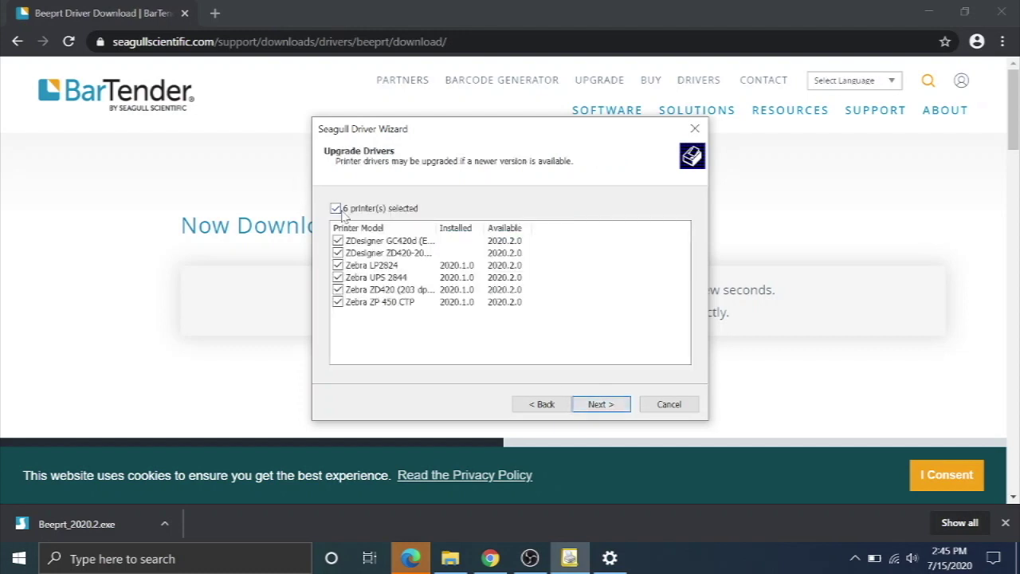
Step: Deselect all driver upgrades for the other printers, finish installing the Beeprt BY-244 driver and close the wizard
left_click(336, 208)
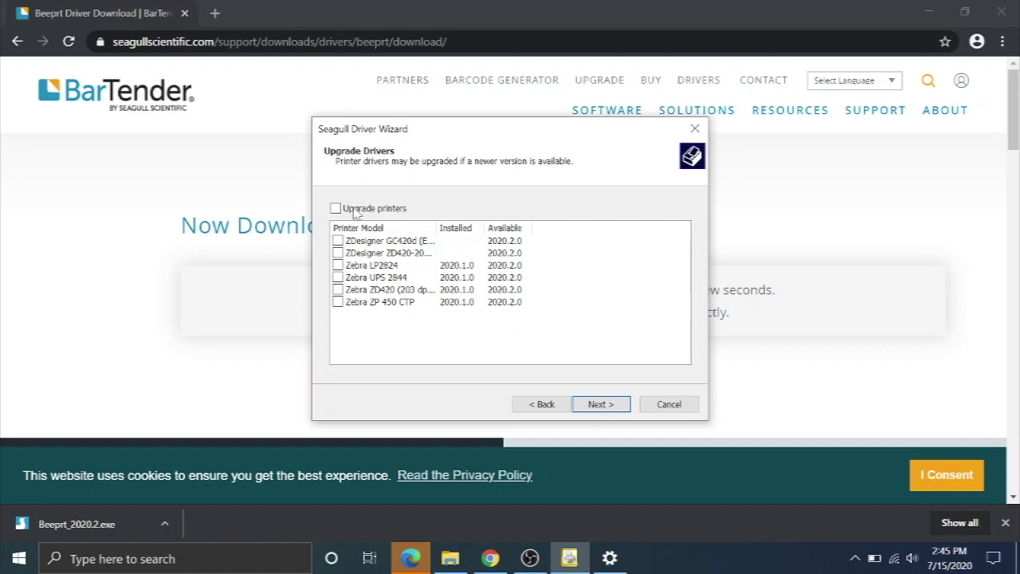
left_click(599, 405)
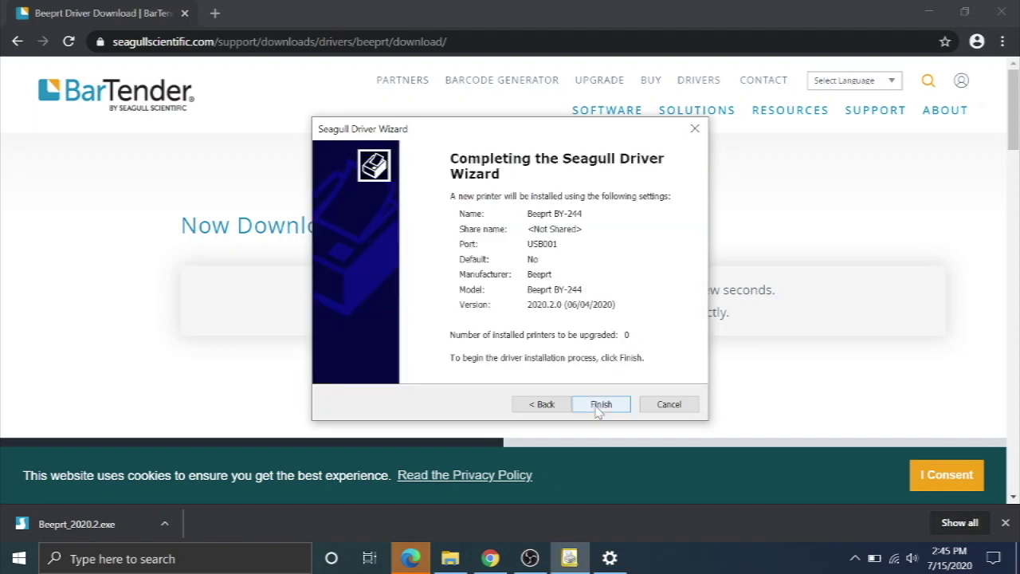
left_click(599, 404)
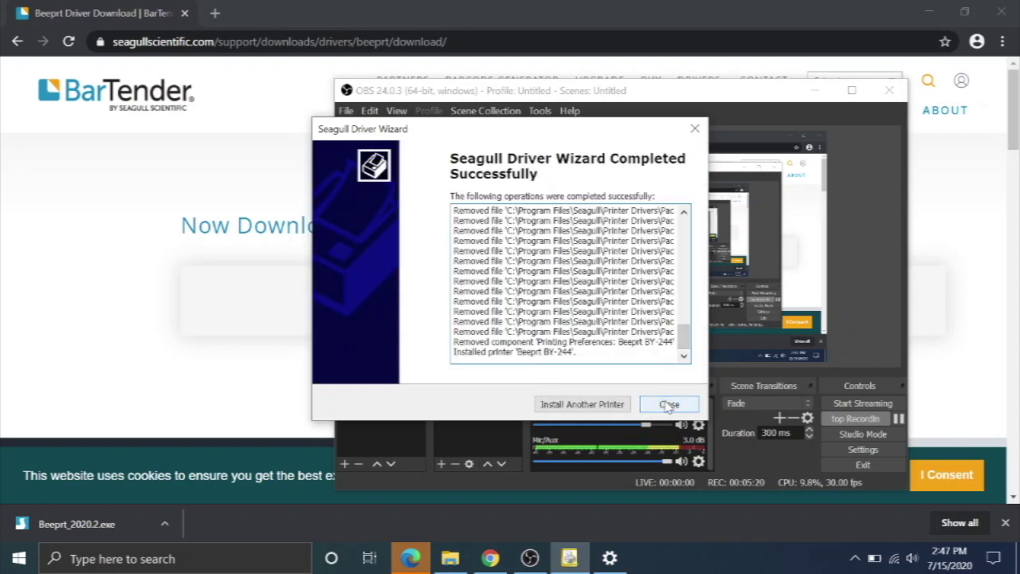
left_click(667, 402)
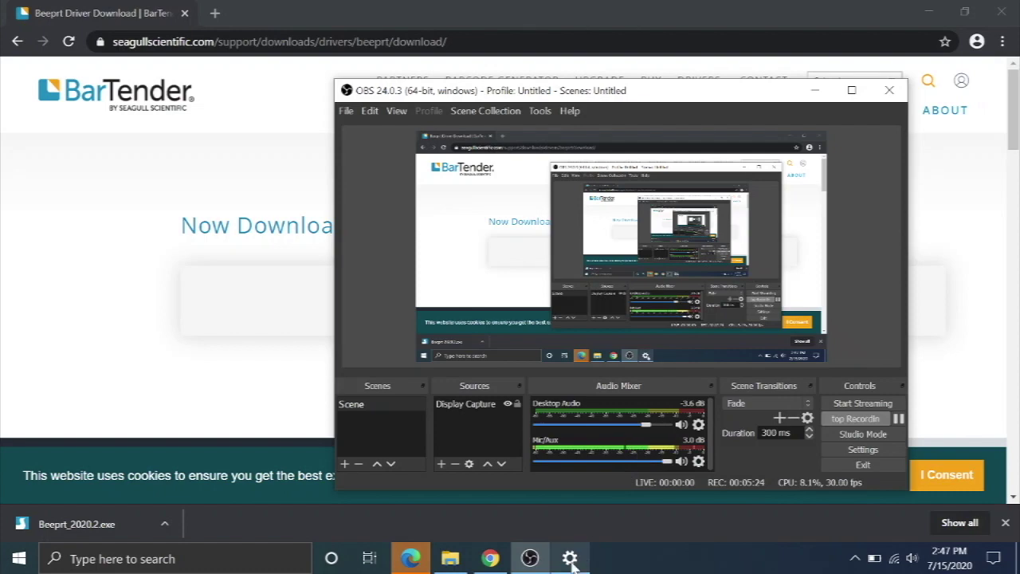
Step: Open the Beeprt BY-244 management page in the Windows Printers & scanners settings and print a test page
key("super+s")
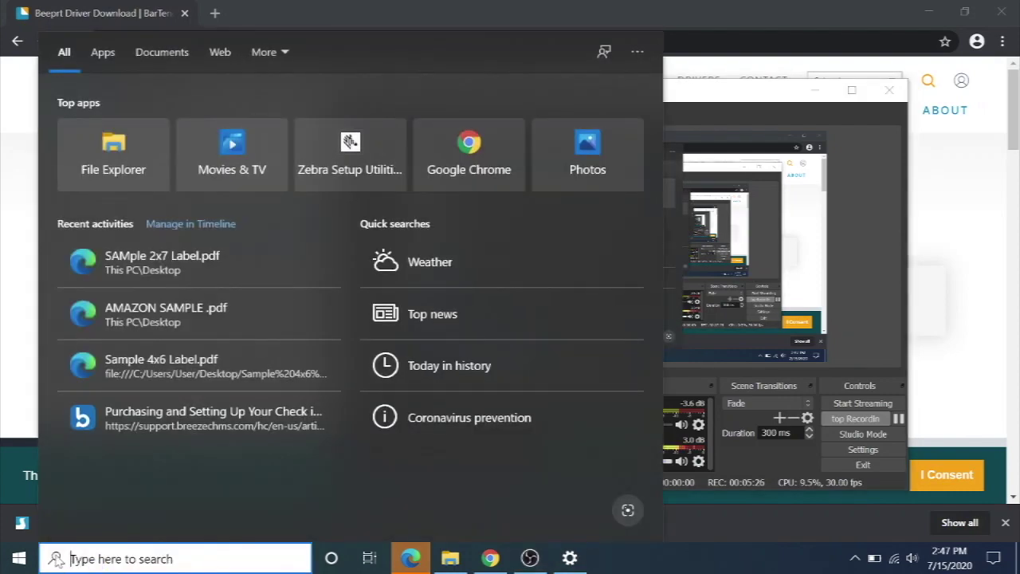
type("print")
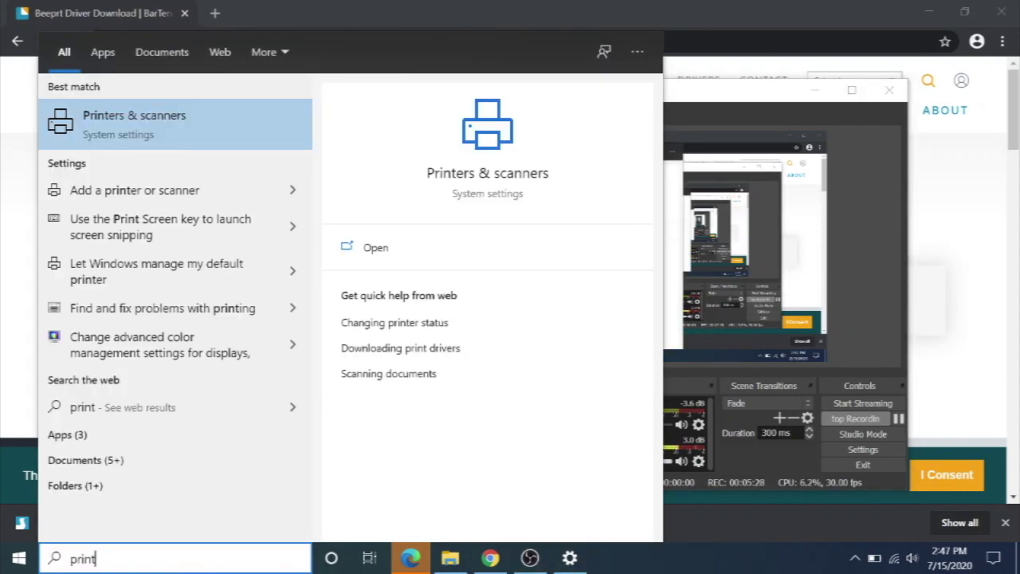
key("Return")
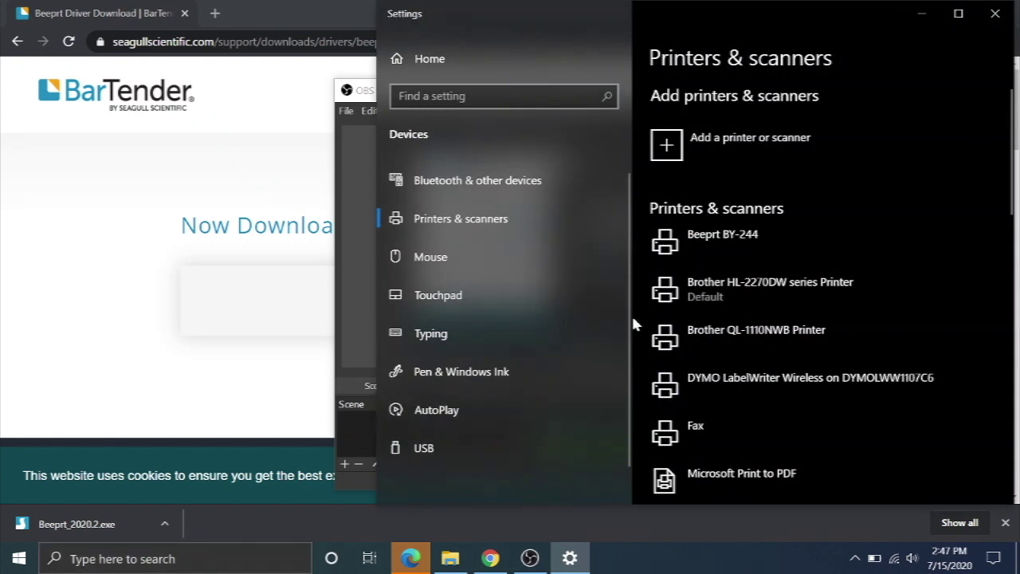
left_click(728, 240)
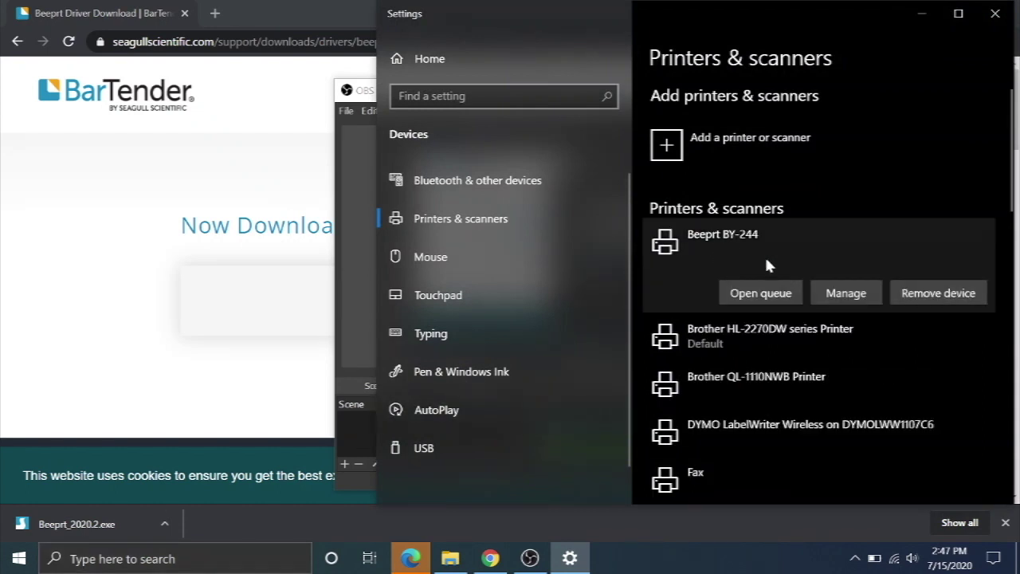
left_click(845, 292)
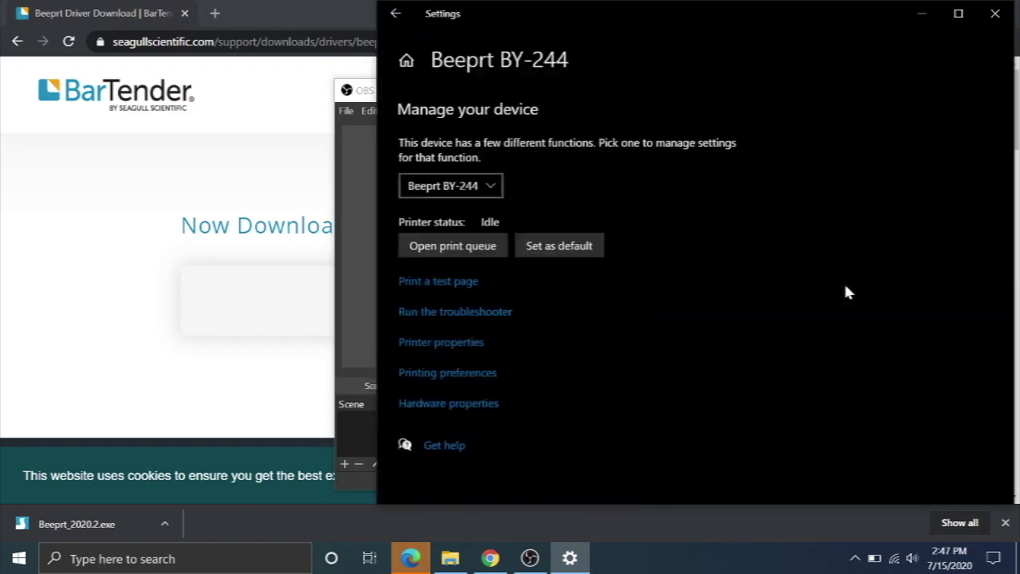
left_click(436, 284)
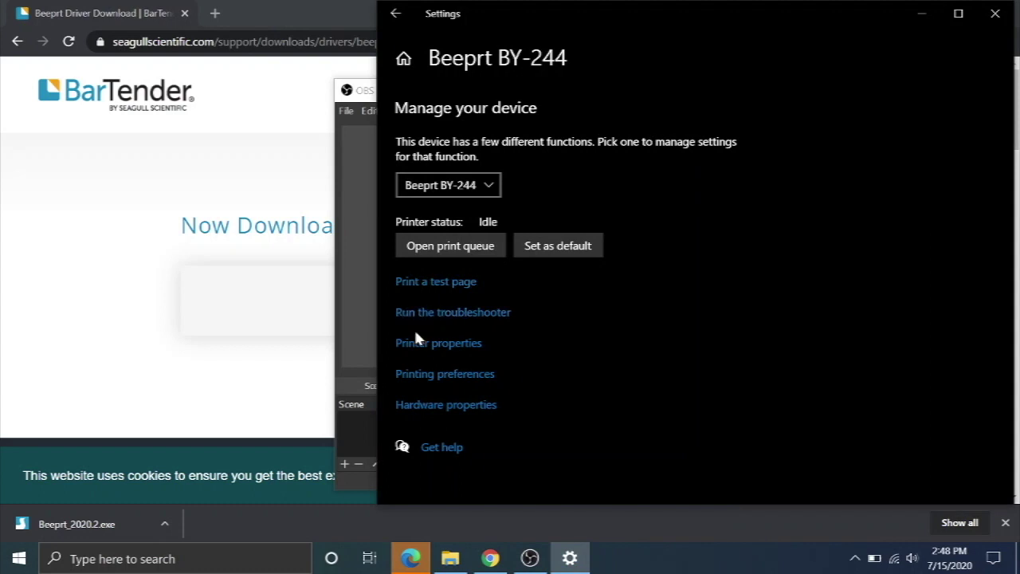
Step: Set the graphics dithering to None in the Beeprt BY-244 printing preferences and apply it
left_click(408, 376)
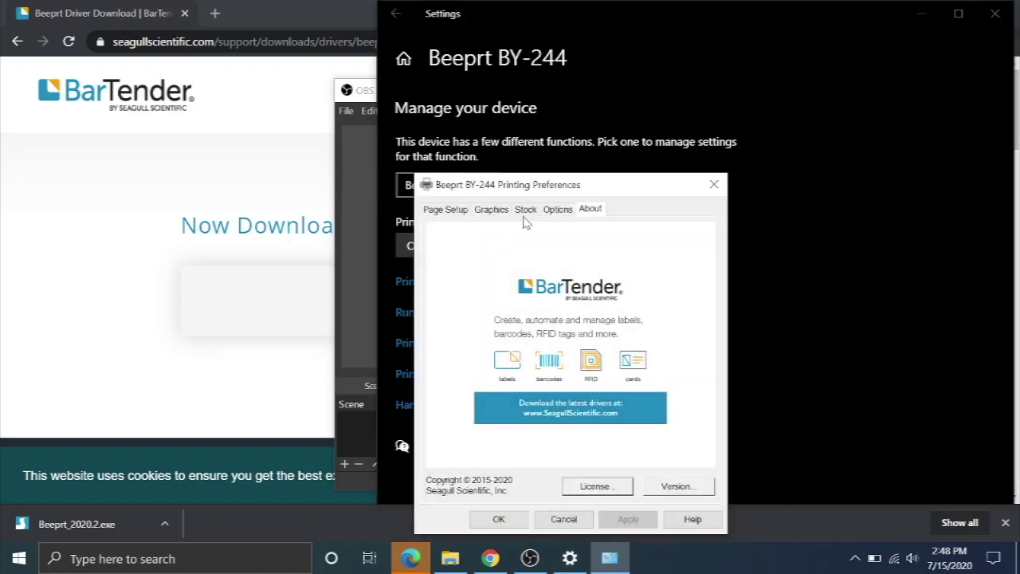
left_click(489, 209)
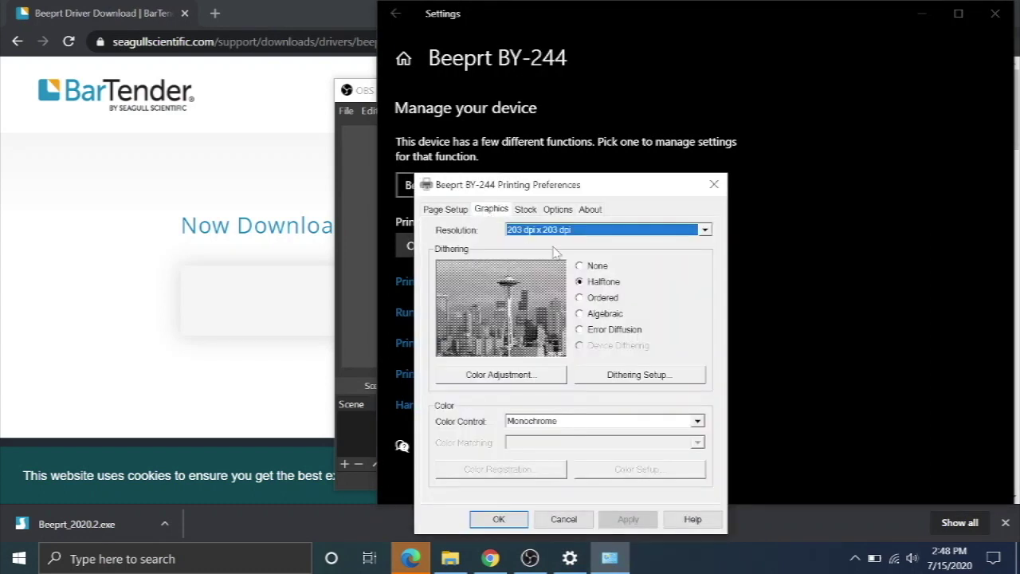
left_click(586, 270)
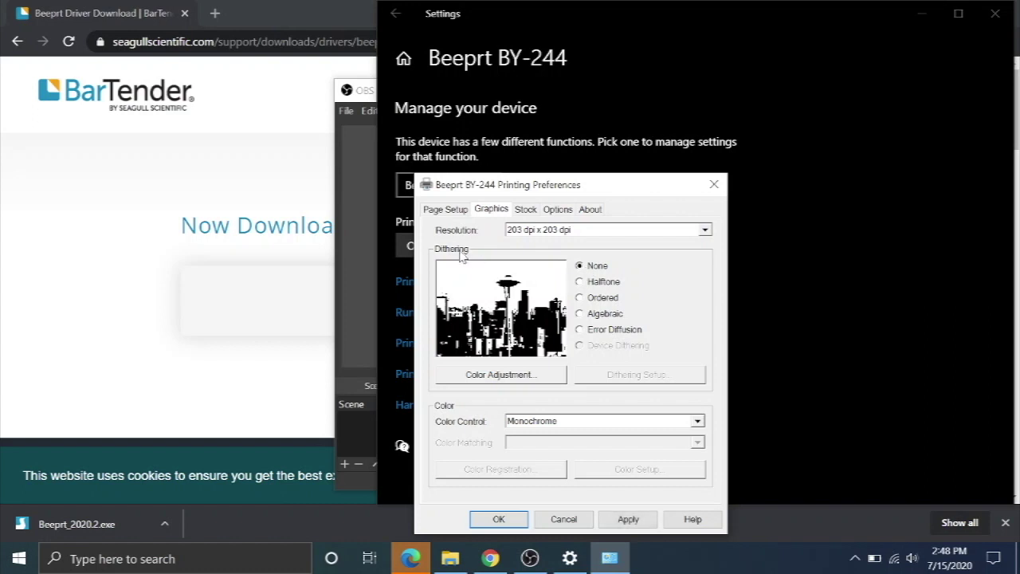
left_click(628, 518)
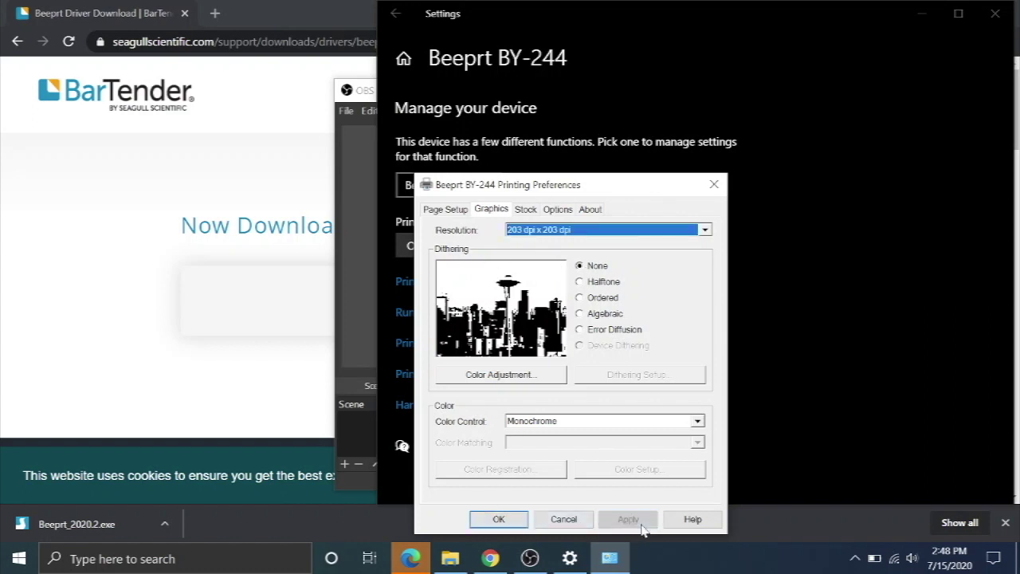
Step: Set the page setup stock to 4 x 6 (4.00 in x 6.00 in) and apply it
left_click(446, 209)
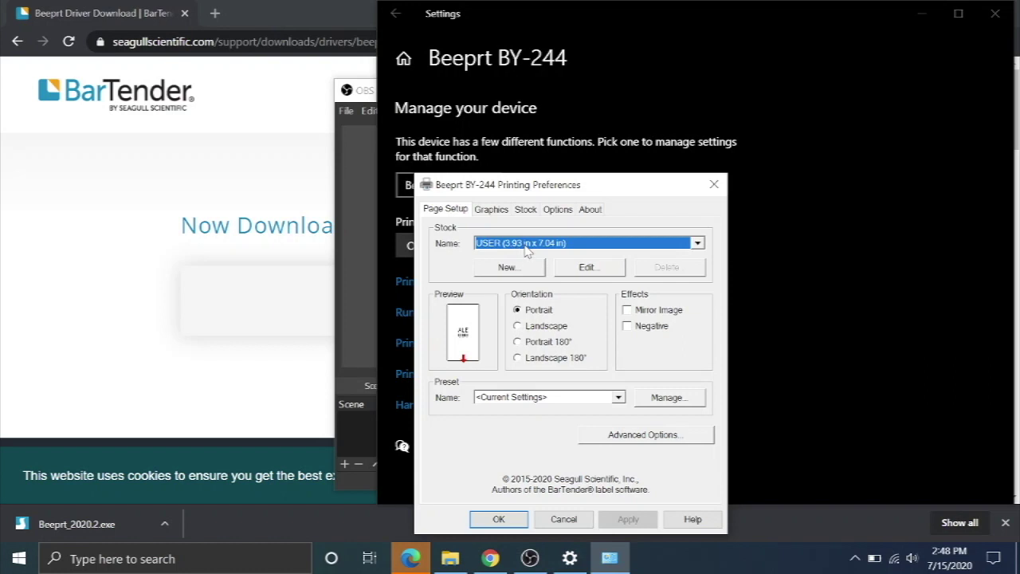
left_click(524, 251)
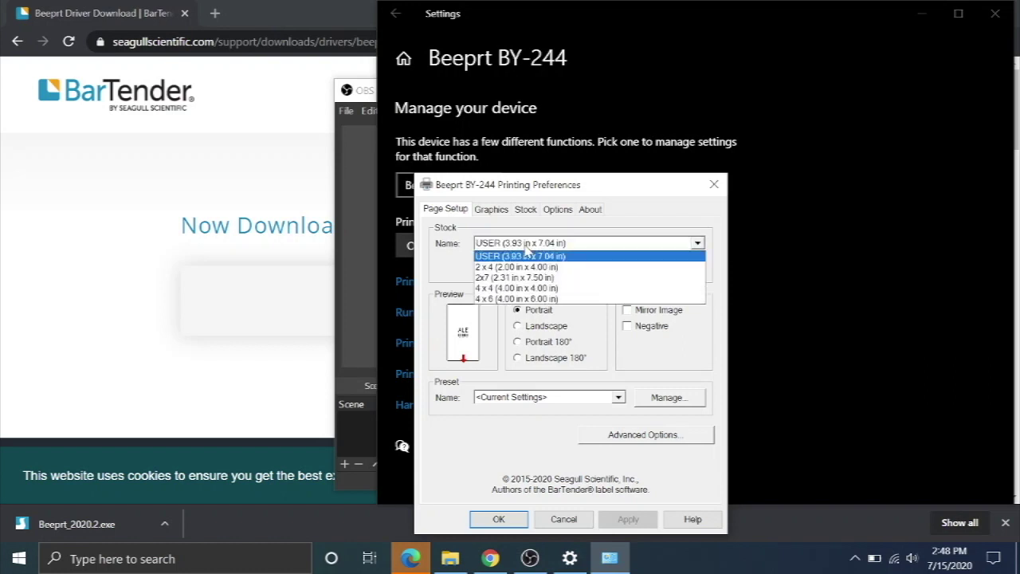
left_click(505, 301)
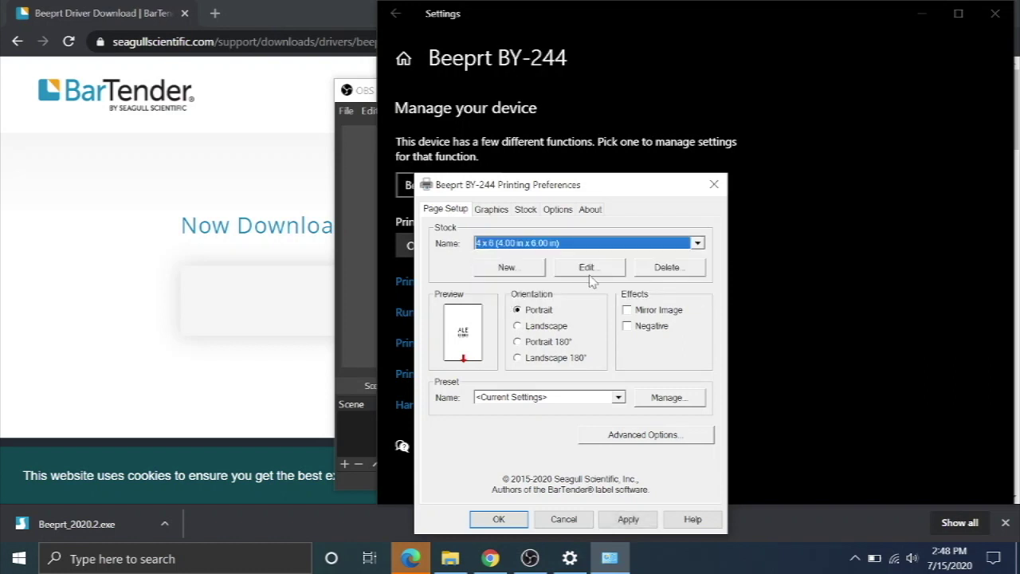
left_click(623, 521)
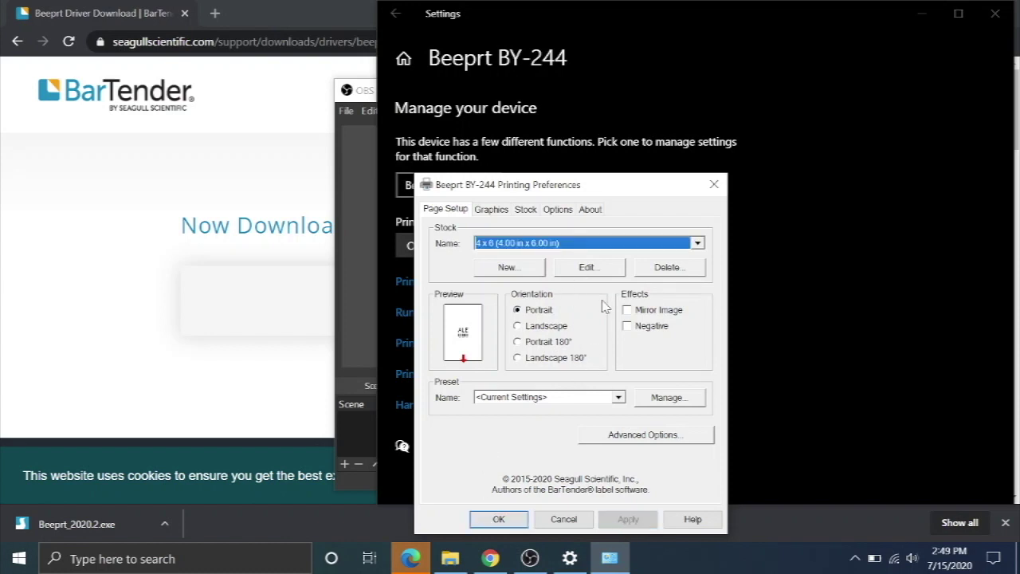
Step: Examine the definition of the 4 x 6 stock, including label size and liner widths, and close it without changes
left_click(510, 243)
left_click(450, 245)
left_click(584, 268)
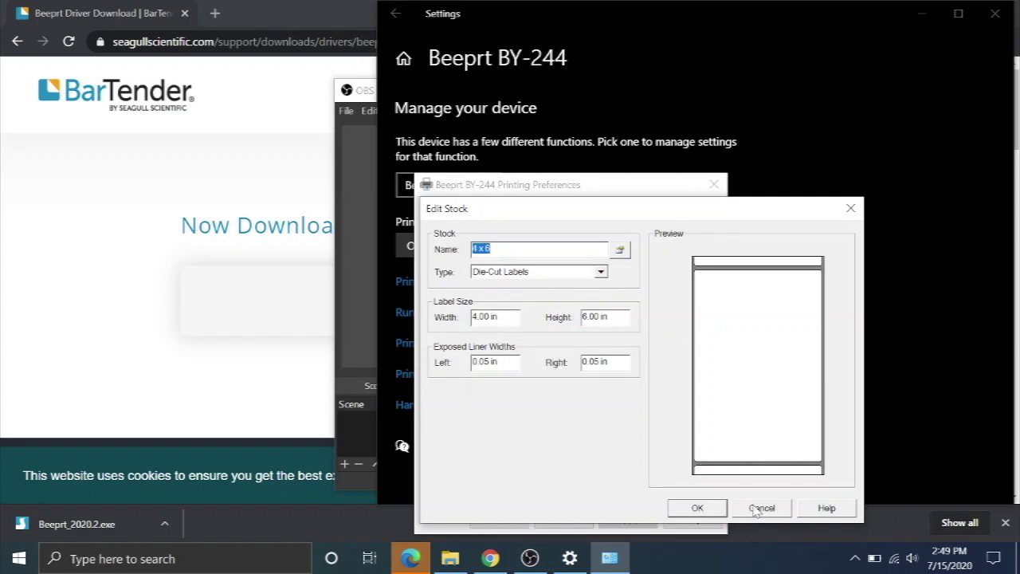
left_click(761, 509)
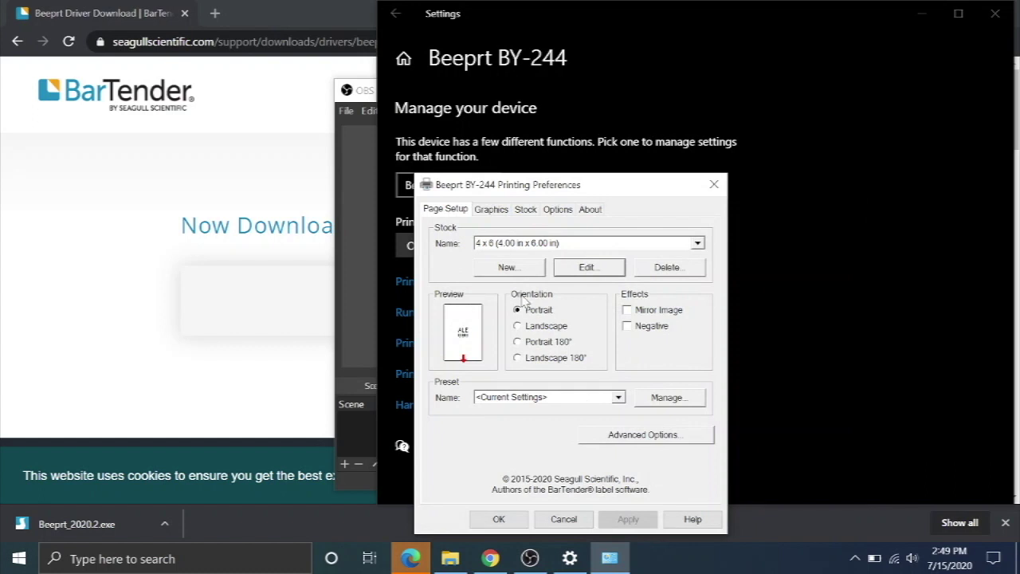
Step: Turn off Use Current Printer Settings in the printer options, keep print speed 4.00 in/sec and darkness 8, then apply and close the preferences
left_click(557, 209)
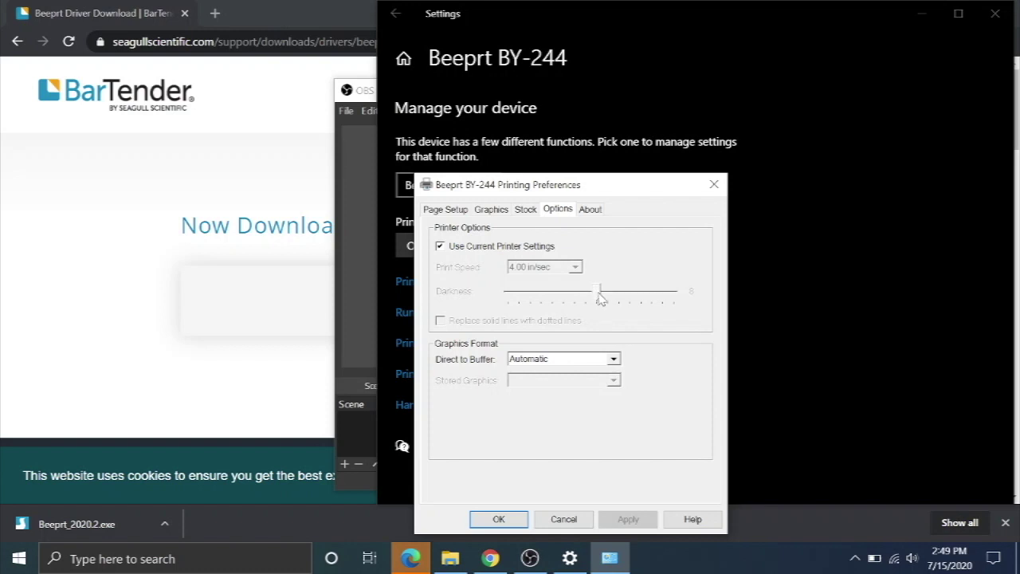
left_click(440, 246)
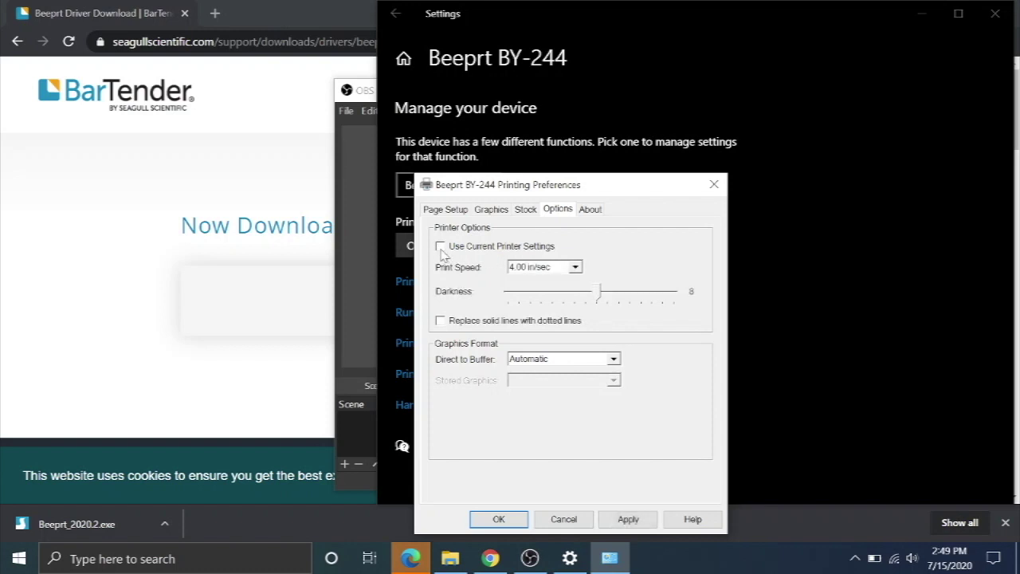
left_click(571, 268)
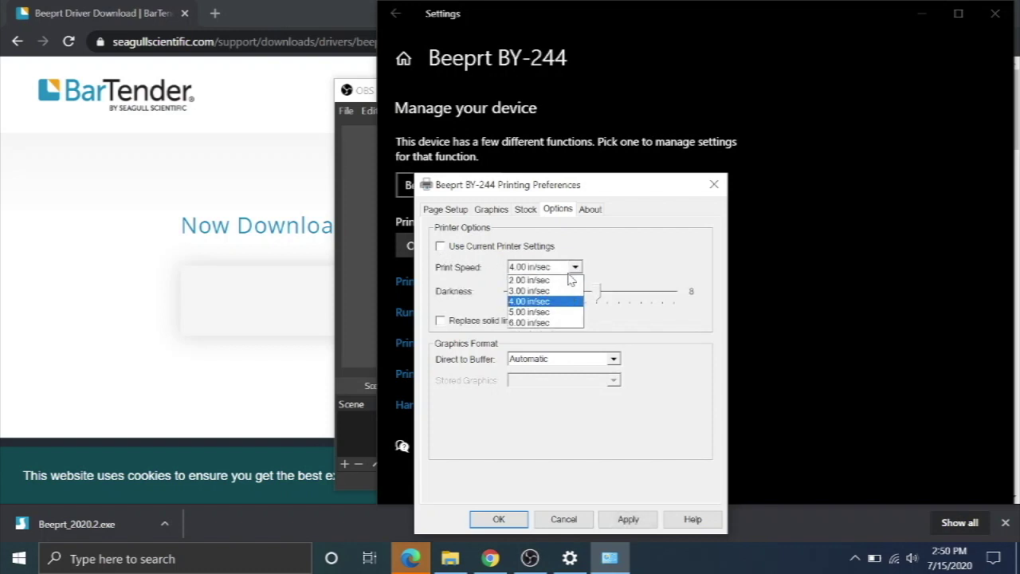
left_click(558, 300)
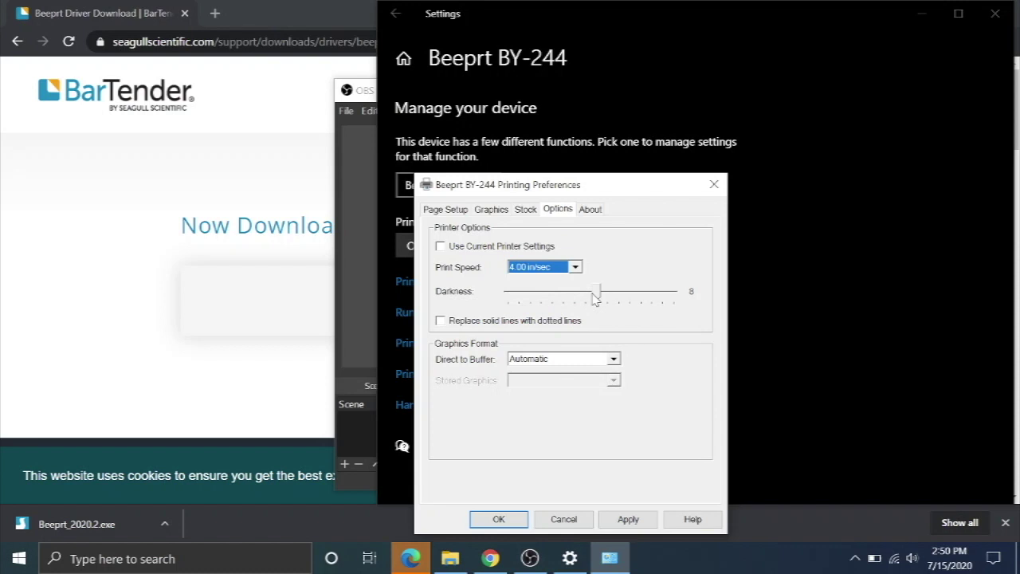
left_click(608, 293)
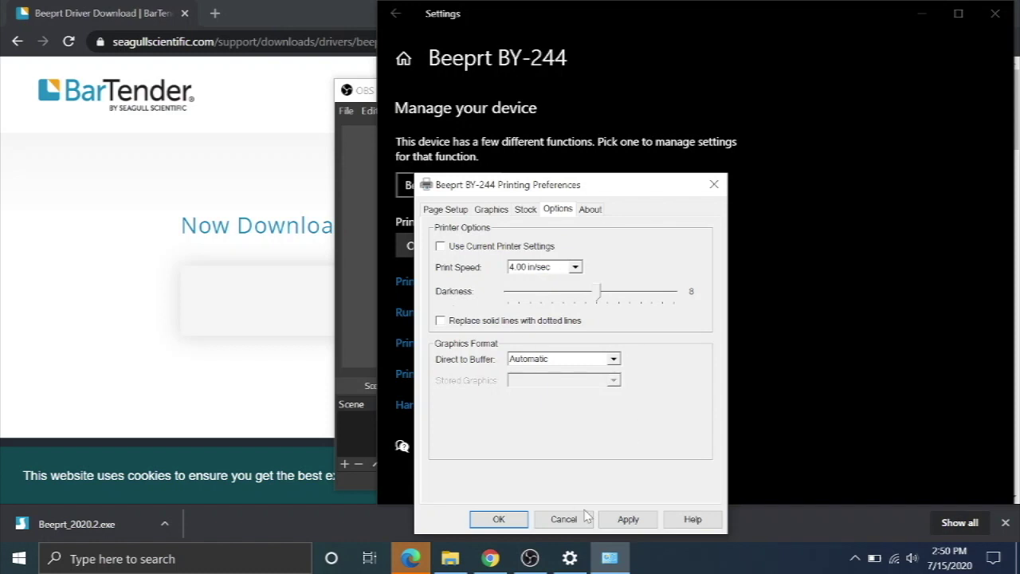
left_click(626, 519)
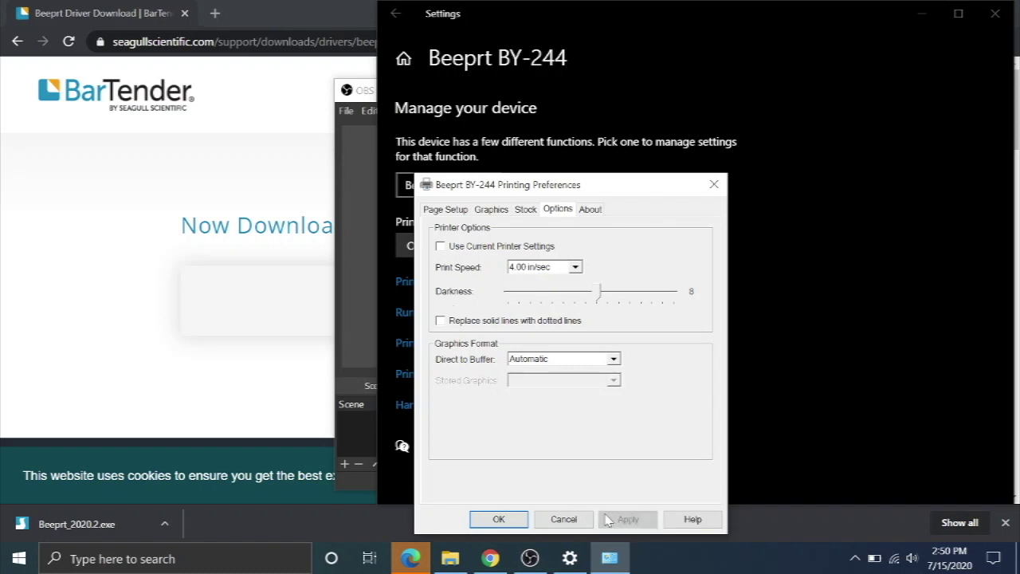
left_click(497, 520)
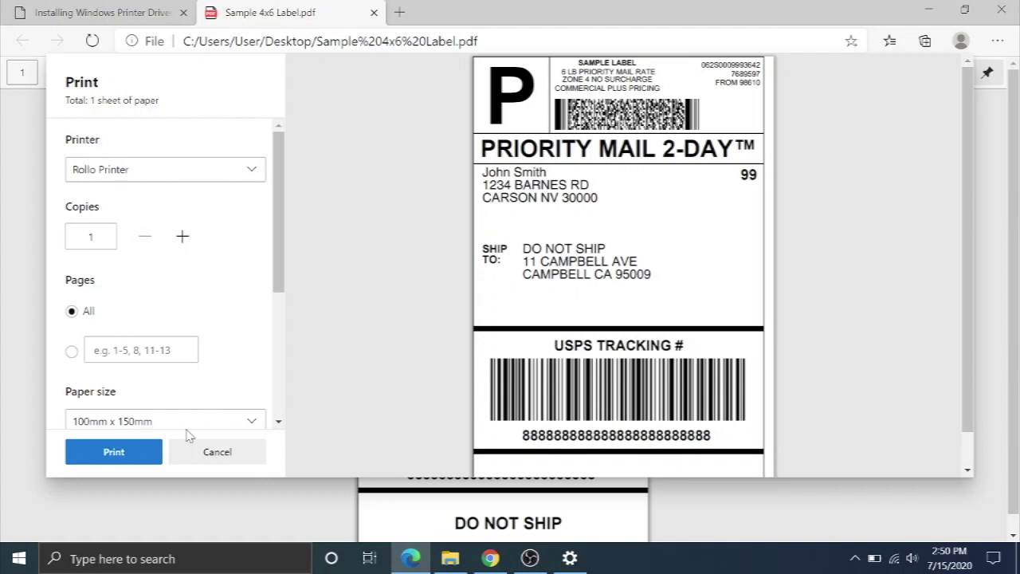
Step: Reopen the print dialog for the Sample 4x6 Label PDF in Edge, select the Beeprt BY-244 printer and review its print settings
left_click(196, 458)
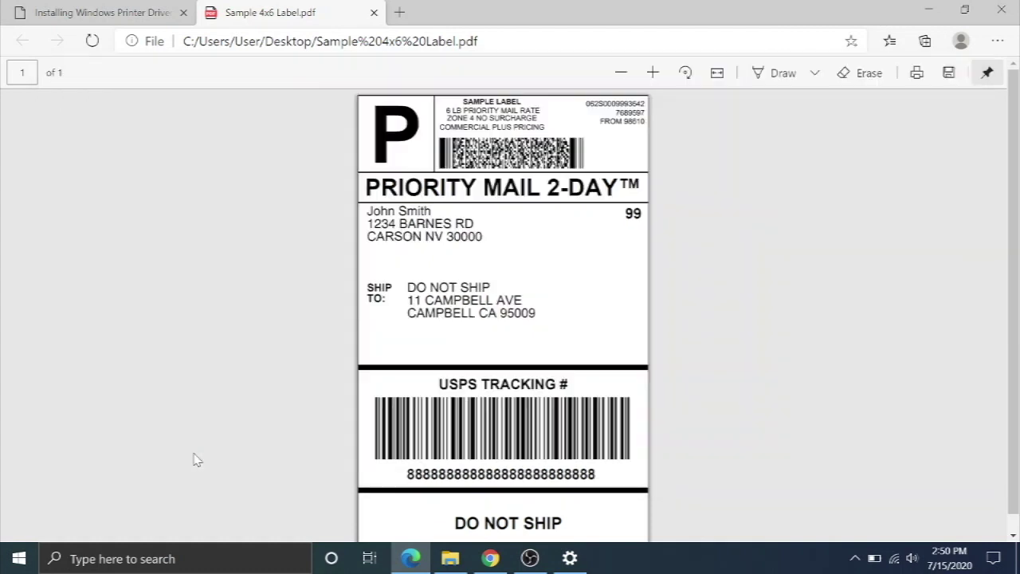
left_click(917, 74)
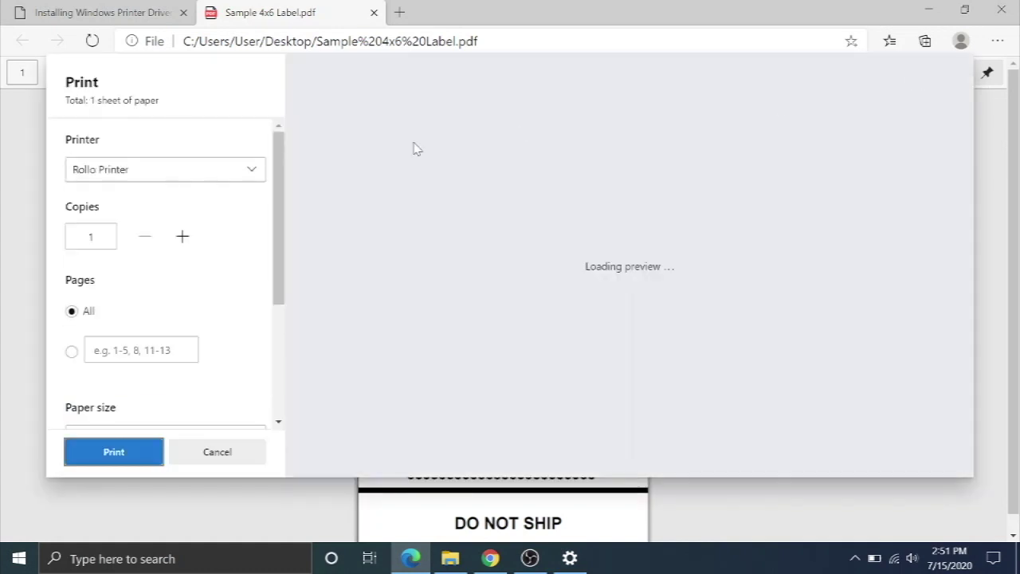
left_click(143, 169)
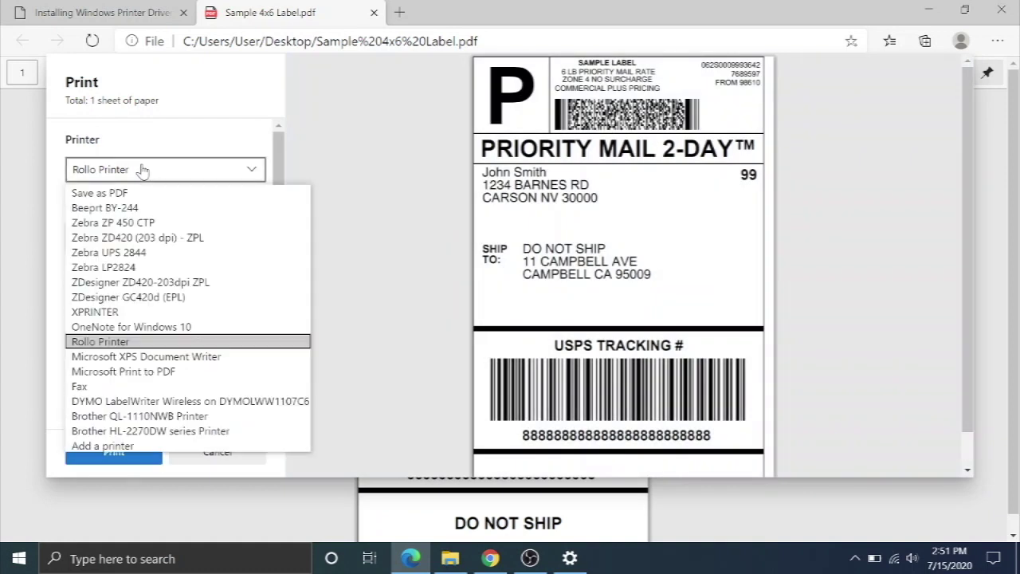
left_click(105, 208)
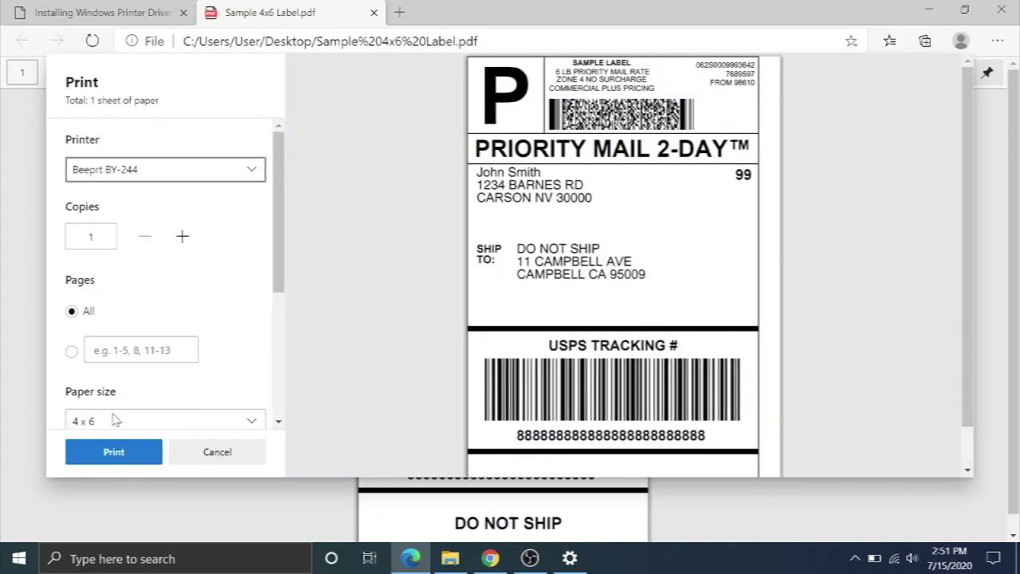
left_click_drag(284, 257, 235, 428)
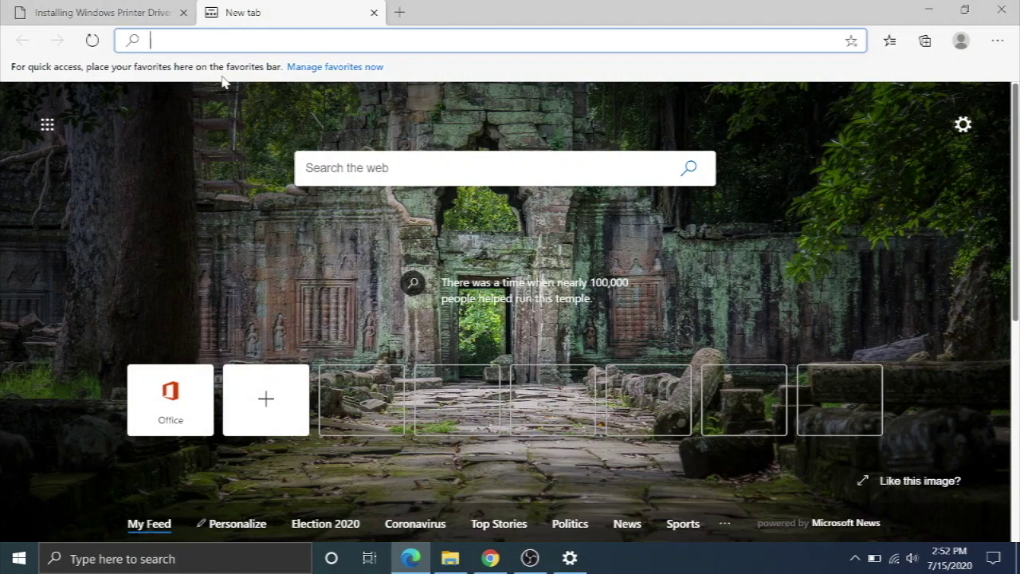
Step: Search the web for beeprt, open the manufacturer's SDK downloads and download BY-244 Label Printer User Tools -V1.00
type("beeprt")
key("Return")
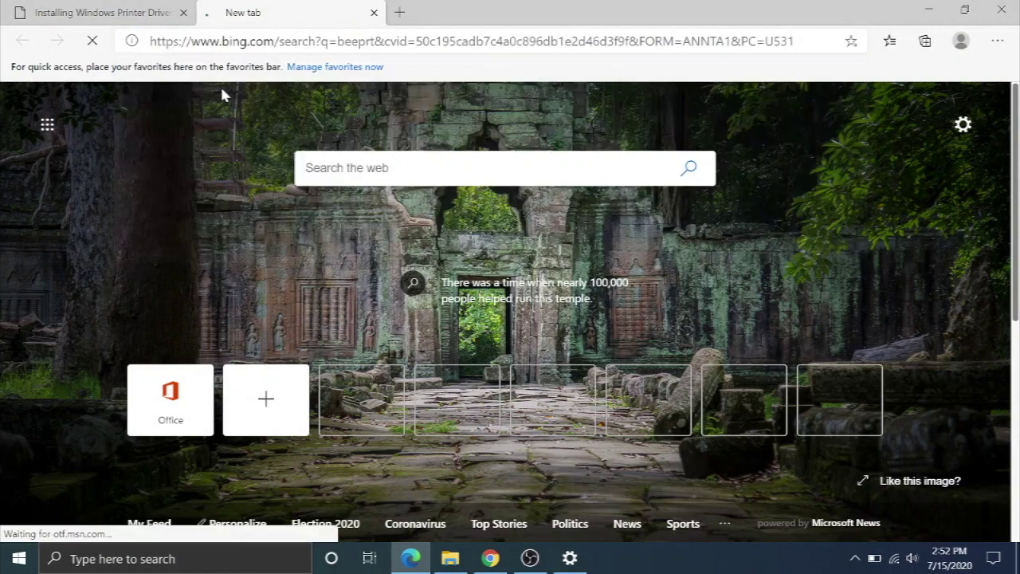
left_click(247, 212)
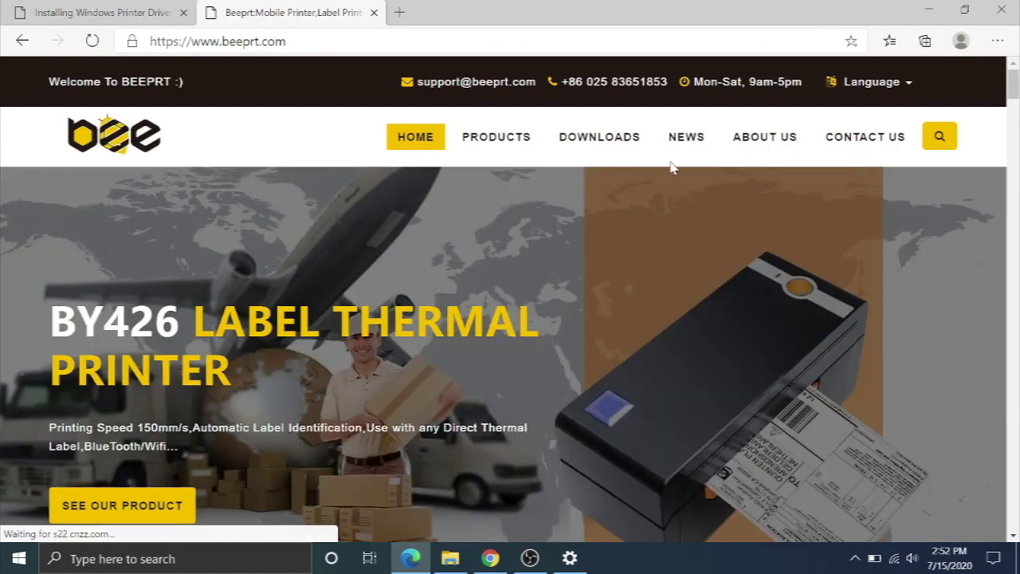
mouse_move(610, 147)
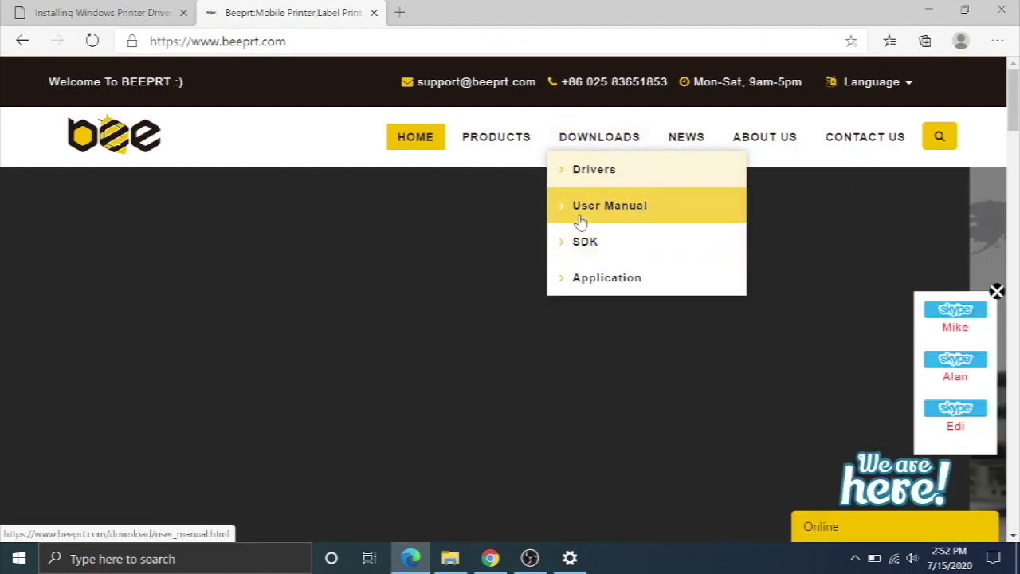
left_click(579, 245)
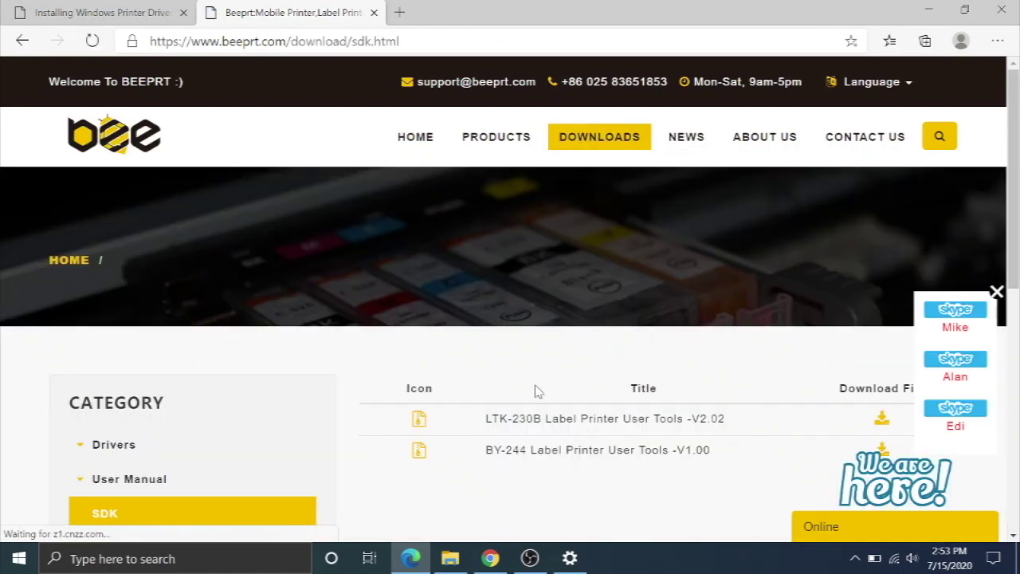
left_click(531, 451)
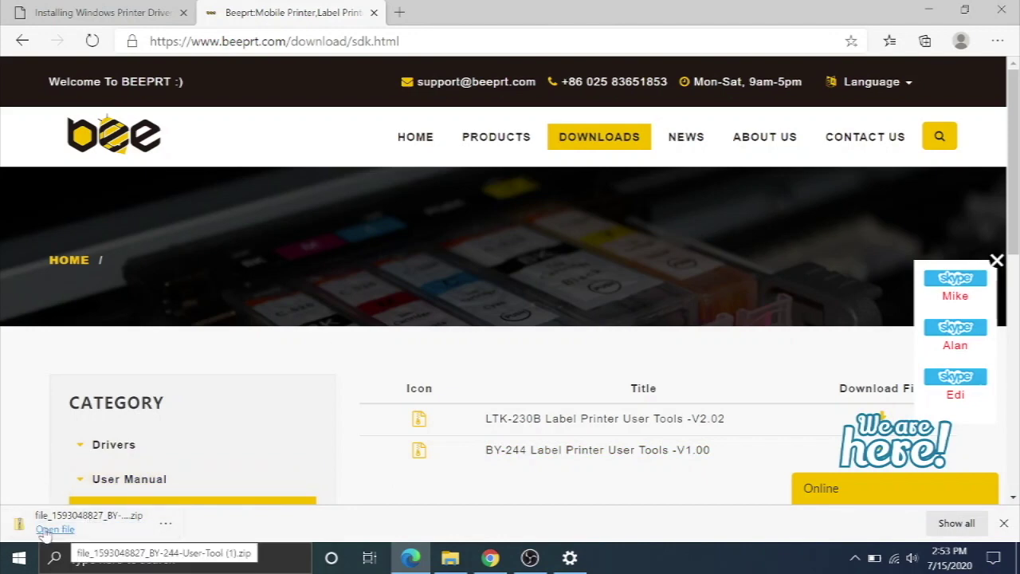
Step: Open the downloaded BY-244 User Tool zip archive and extract all its files to the suggested Downloads folder
left_click(48, 529)
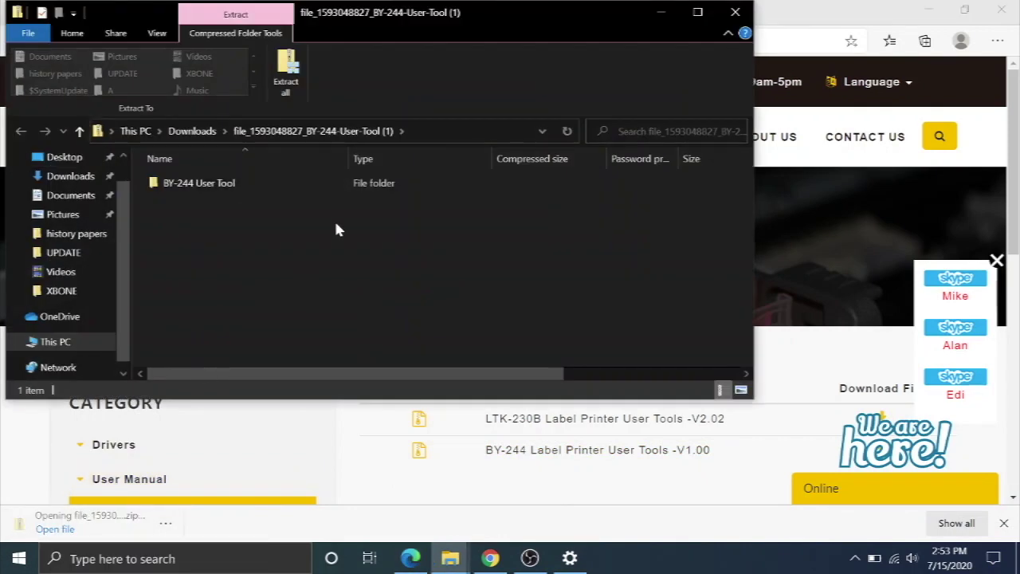
double_click(225, 190)
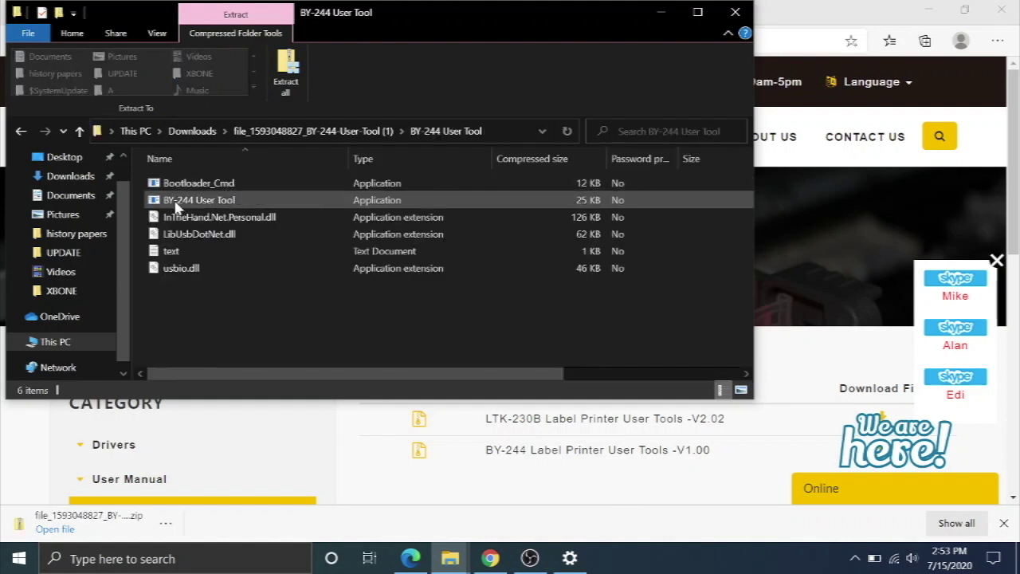
double_click(191, 202)
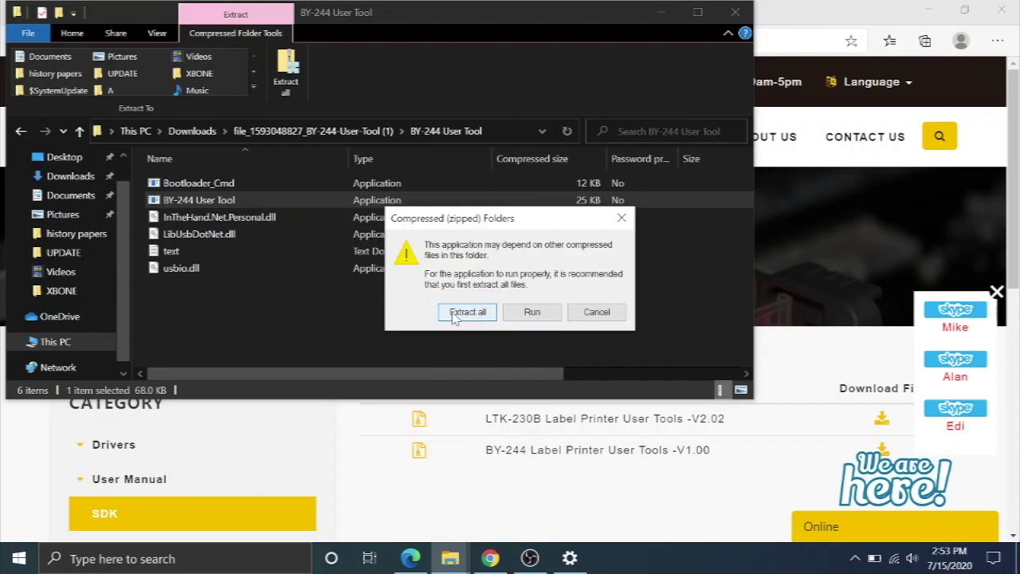
left_click(452, 312)
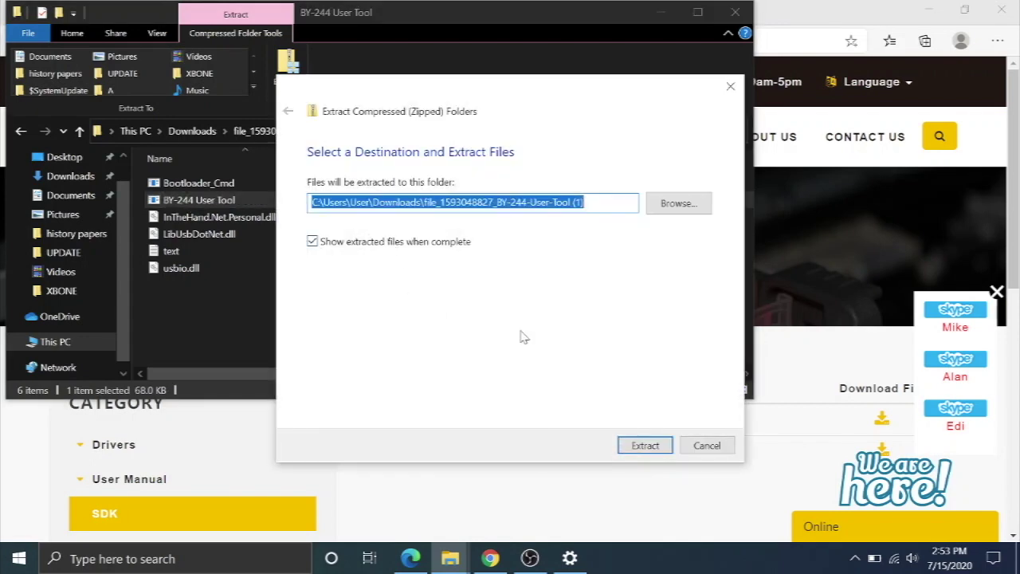
left_click(645, 446)
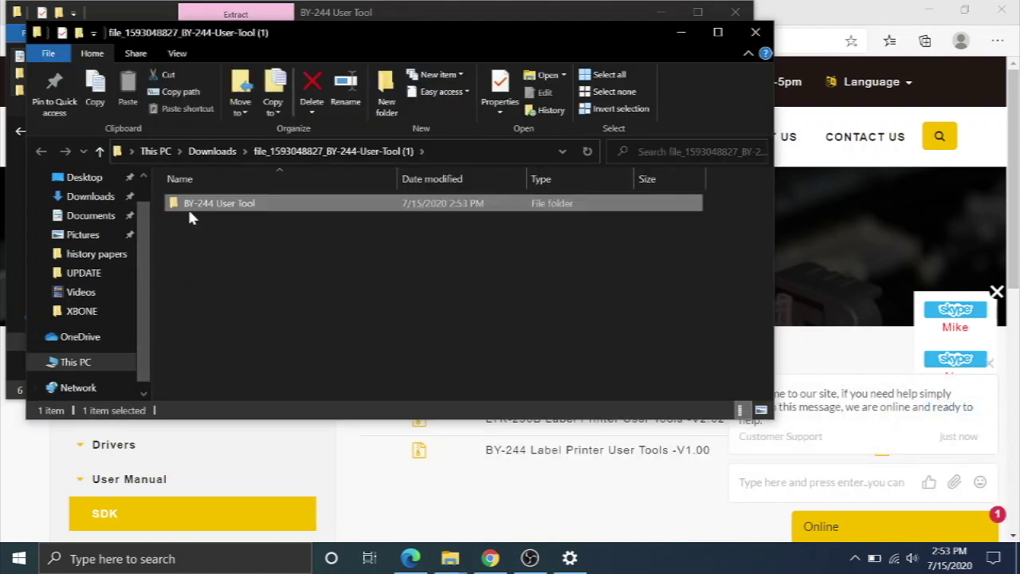
Step: Run the extracted BY-244 User Tool application, allowing it past SmartScreen, and open its network settings at the gateway address
double_click(188, 205)
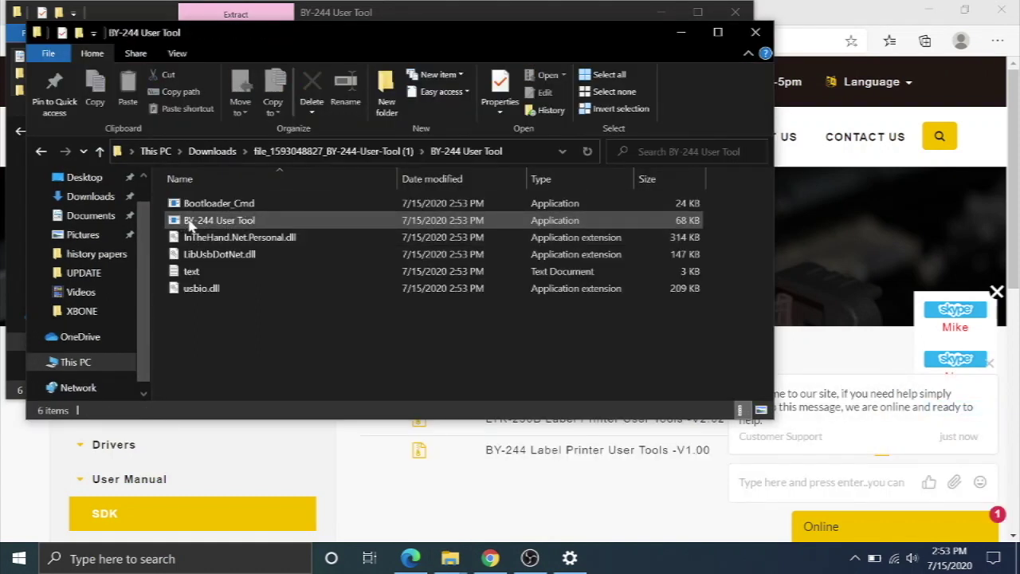
double_click(190, 224)
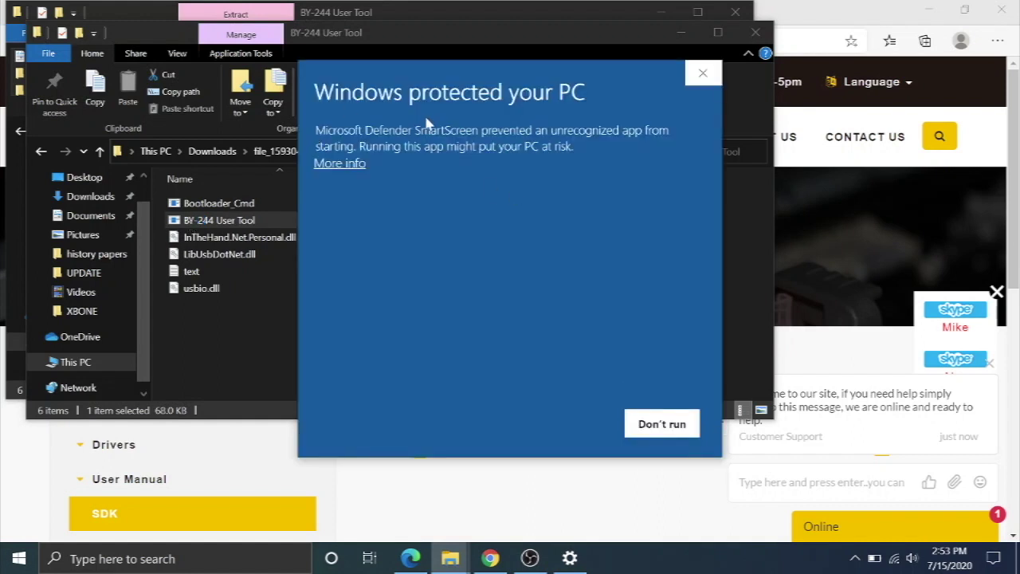
left_click(348, 164)
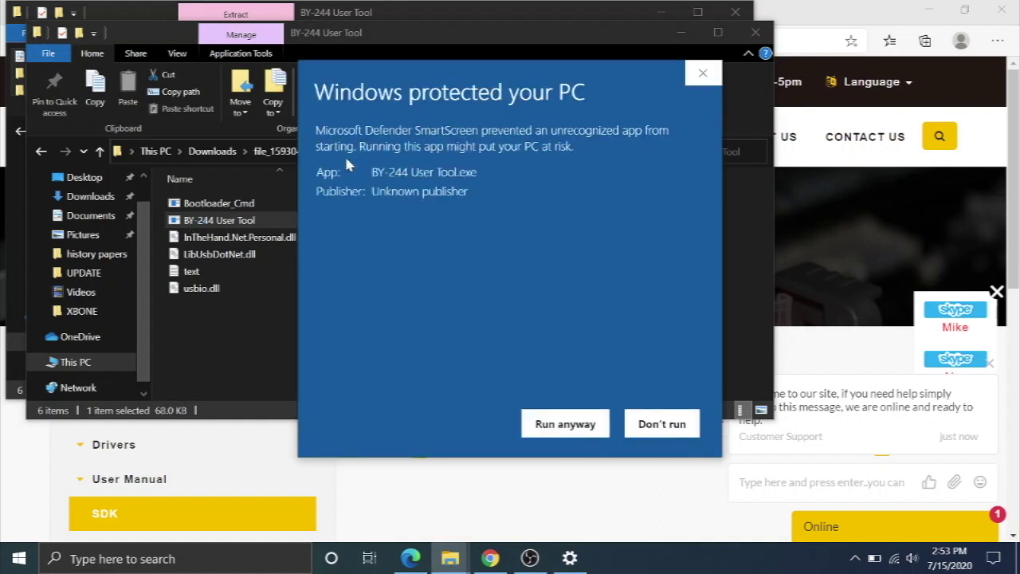
left_click(562, 424)
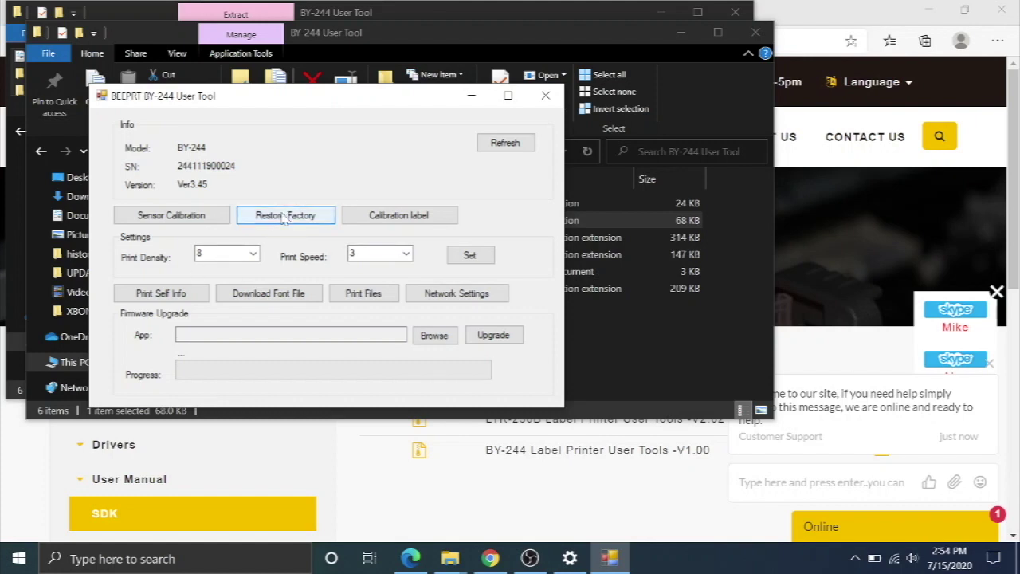
left_click(427, 296)
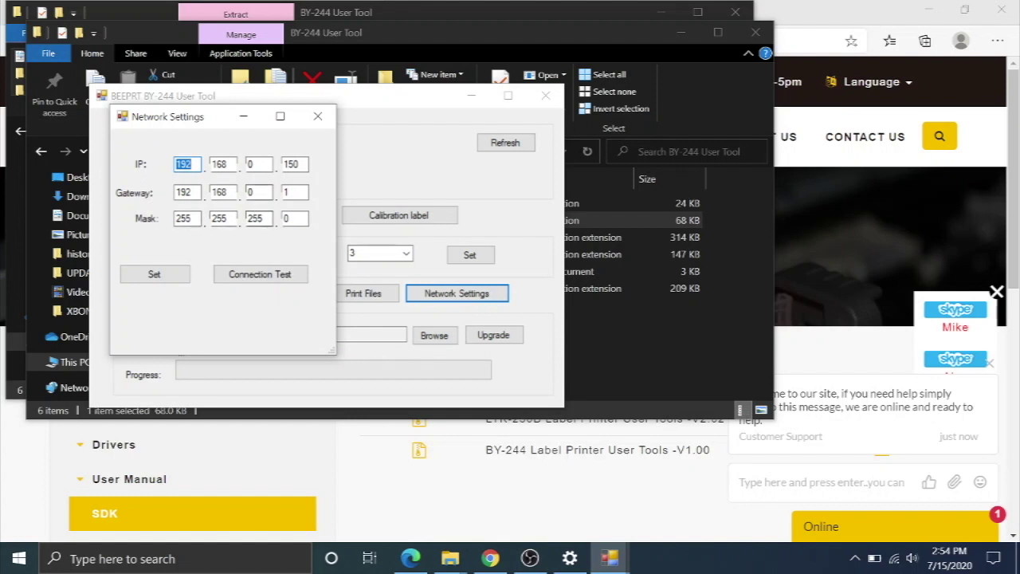
left_click(257, 192)
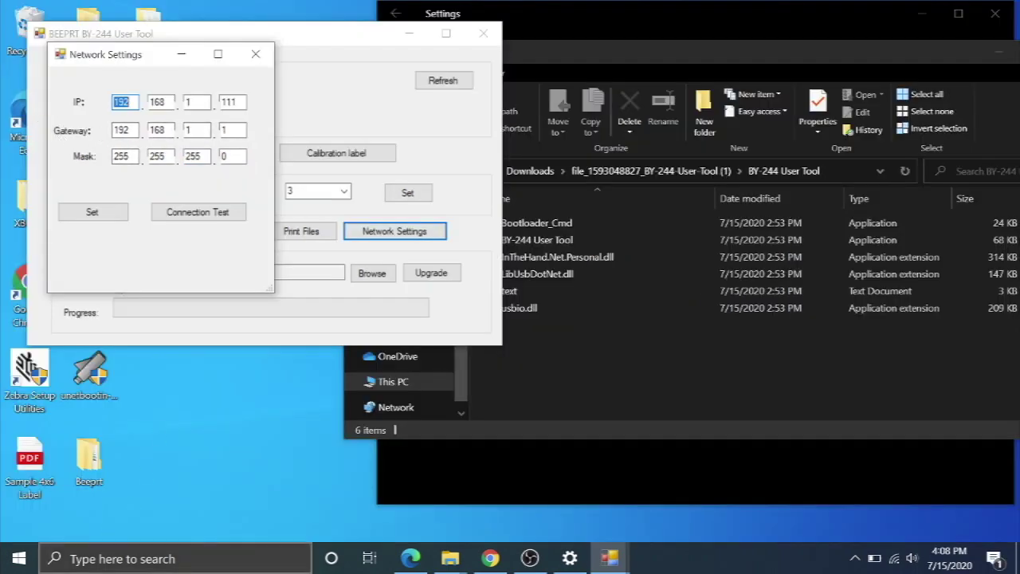
Step: Look up the IPv4 default gateway in the active Wi-Fi connection's details through the Control Panel's network status
left_click(56, 560)
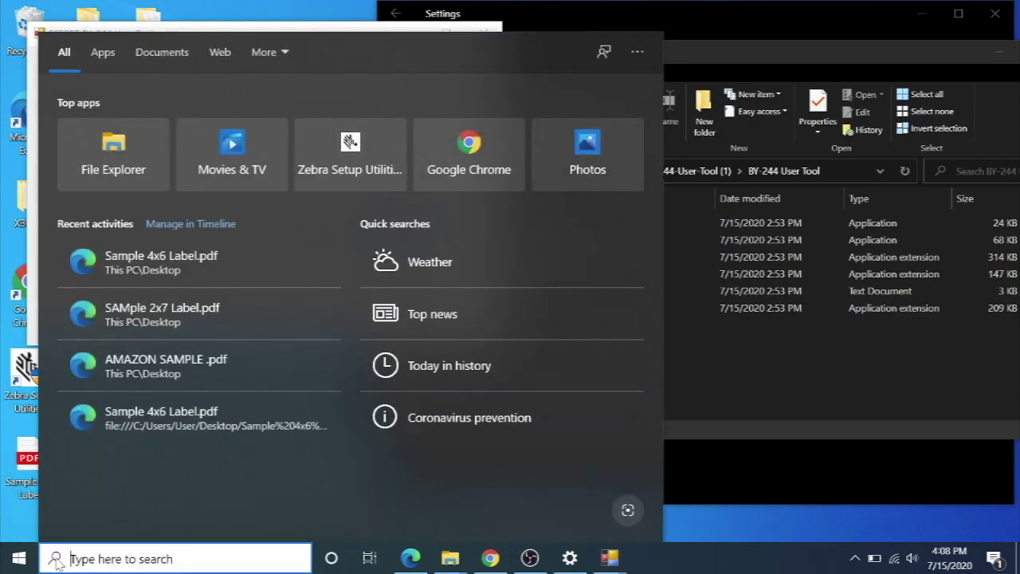
type("netw")
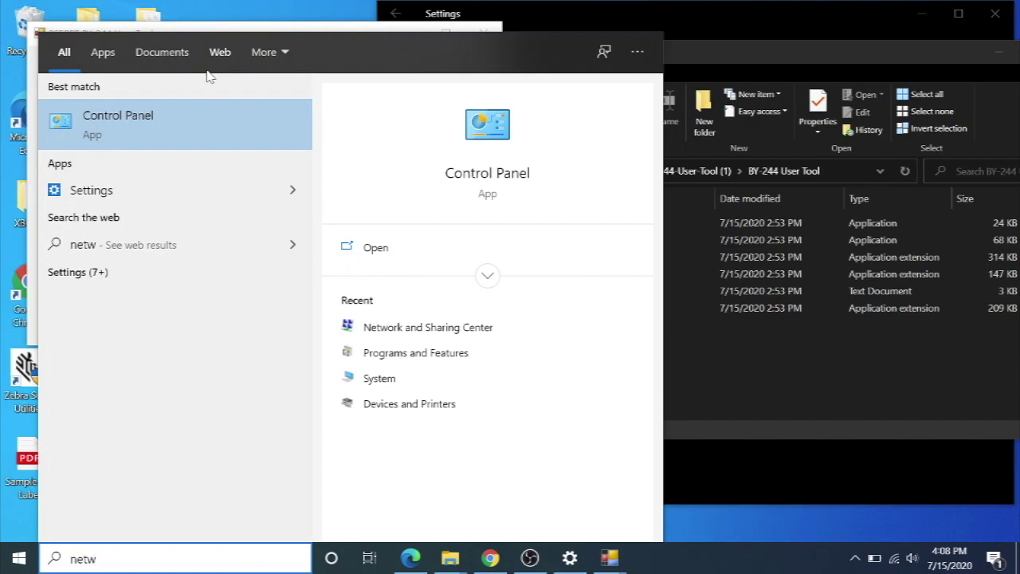
left_click(112, 132)
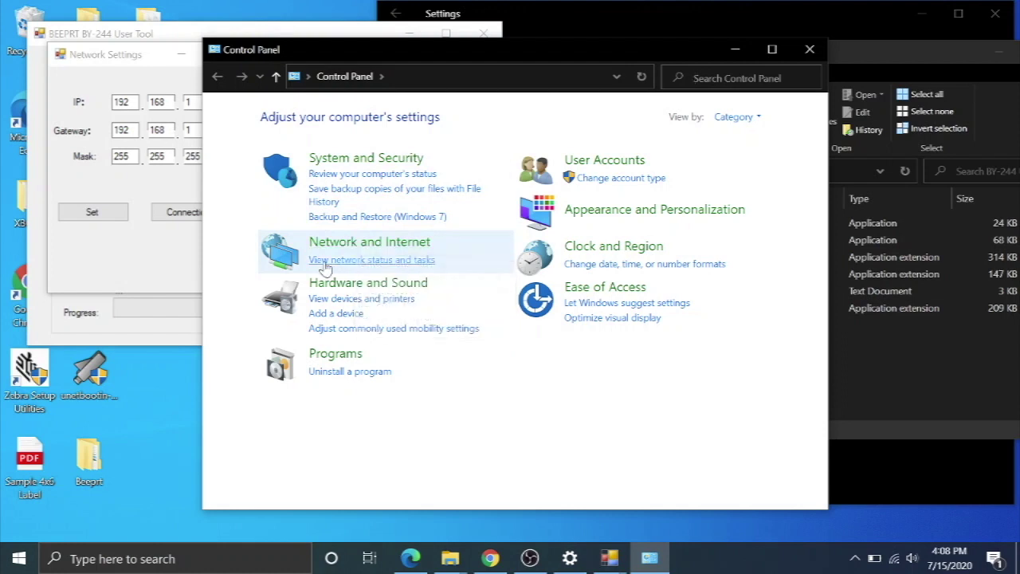
left_click(324, 267)
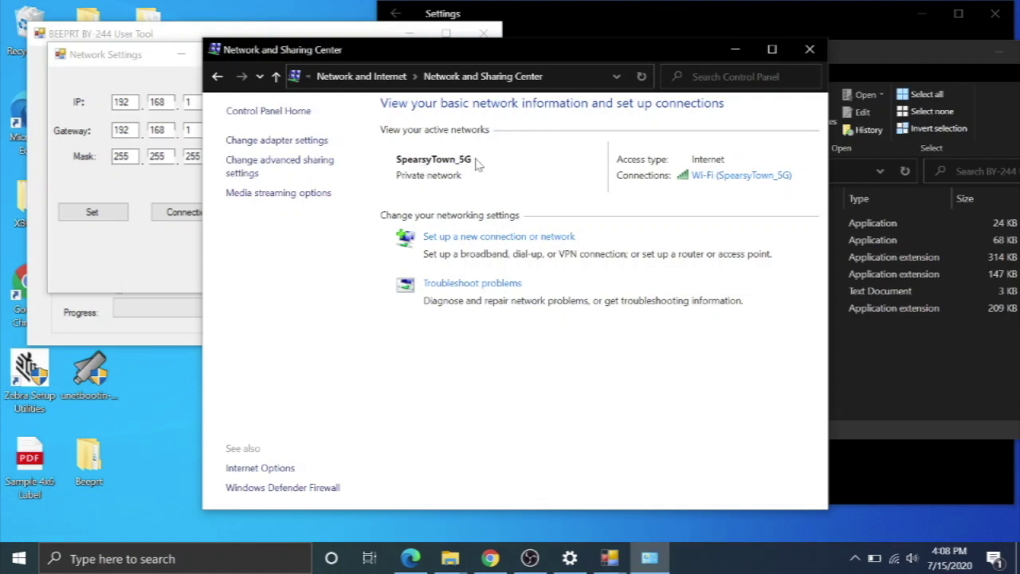
left_click(716, 177)
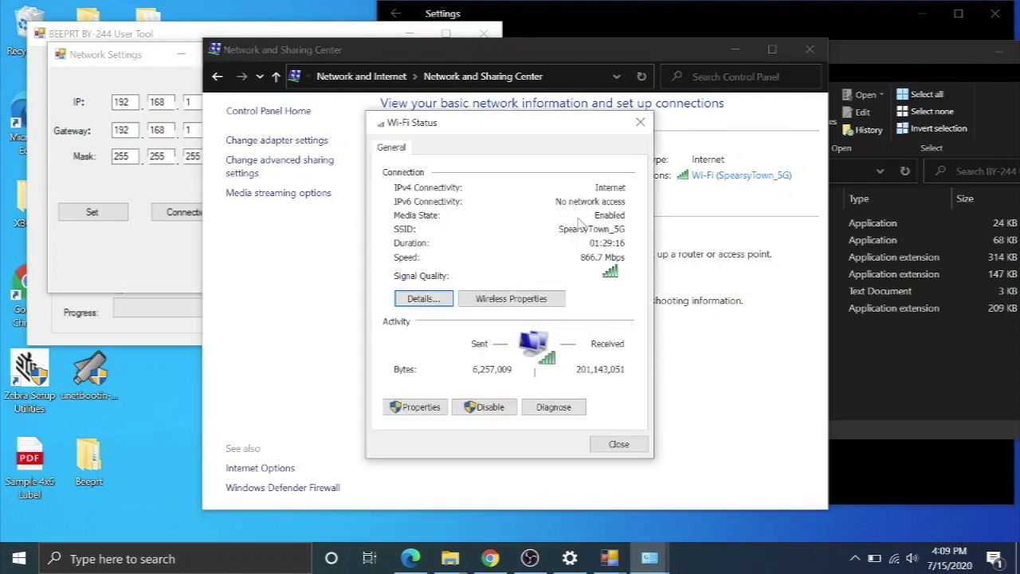
left_click(411, 306)
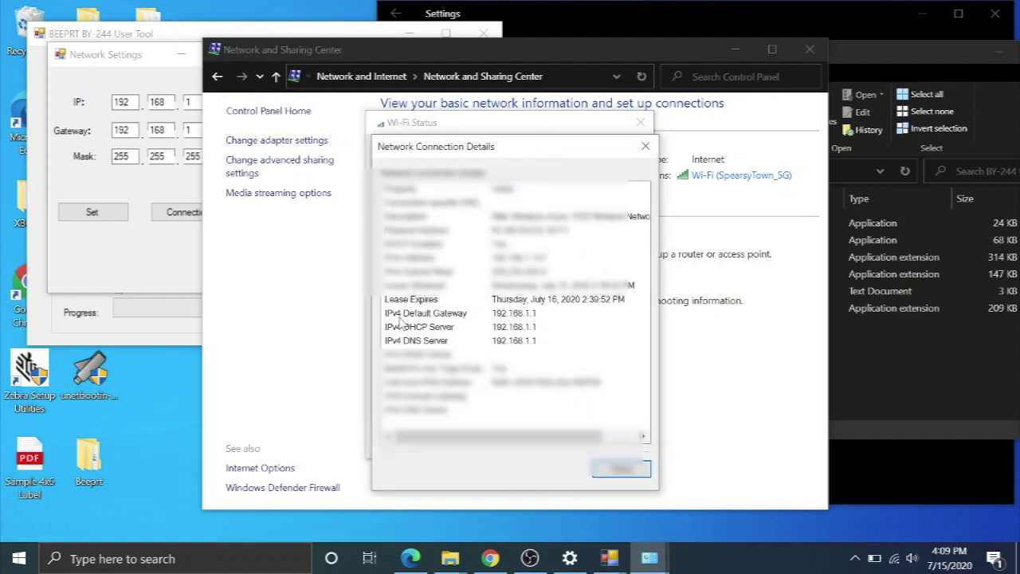
left_click(495, 317)
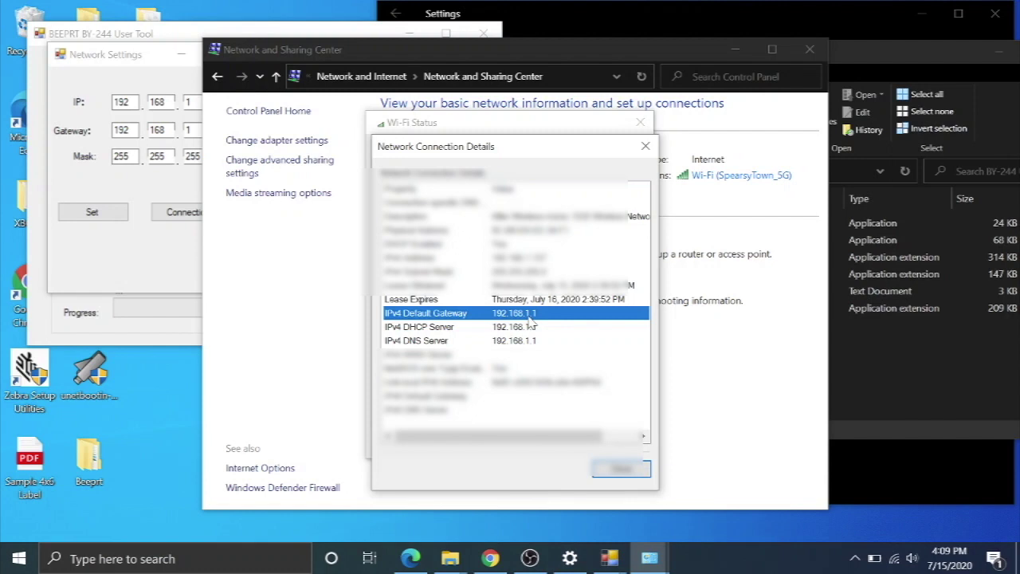
Step: Review the printer's IP address octets in the User Tool's network settings, comparing them with the gateway address
left_click(100, 146)
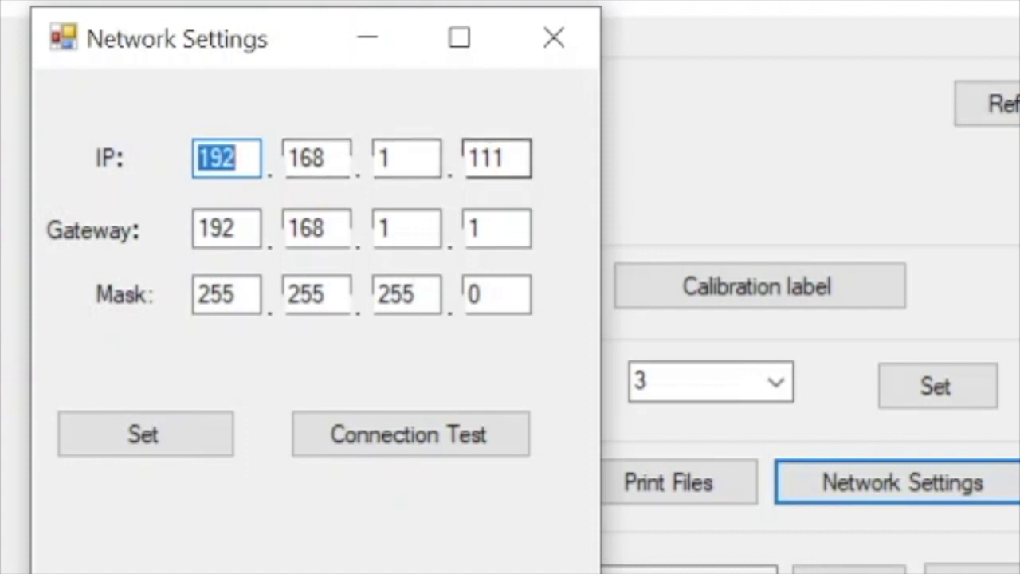
left_click(496, 158)
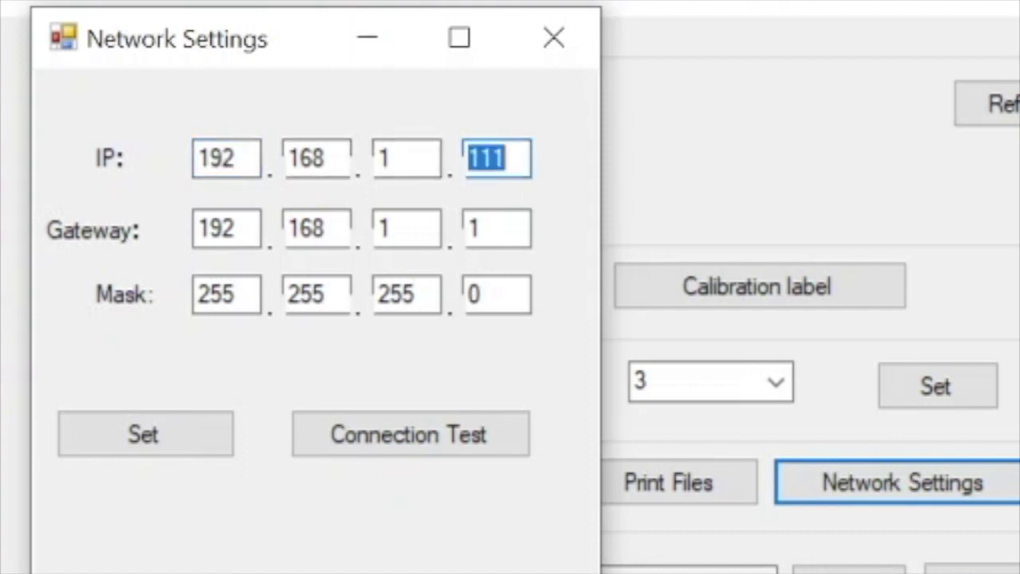
left_click(482, 158)
double_click(487, 158)
left_click_drag(469, 158, 505, 158)
left_click(486, 158)
double_click(486, 158)
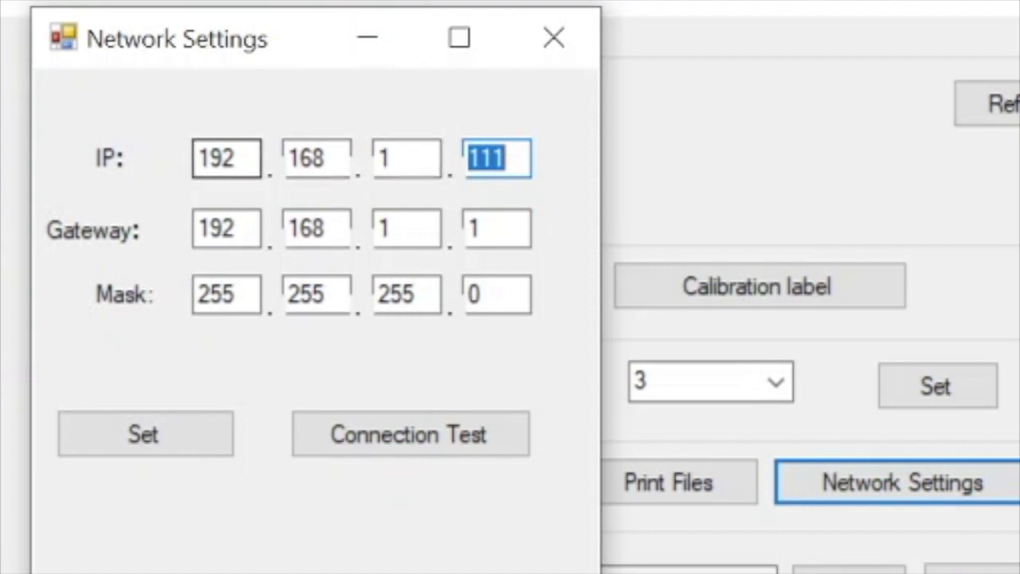
left_click(387, 157)
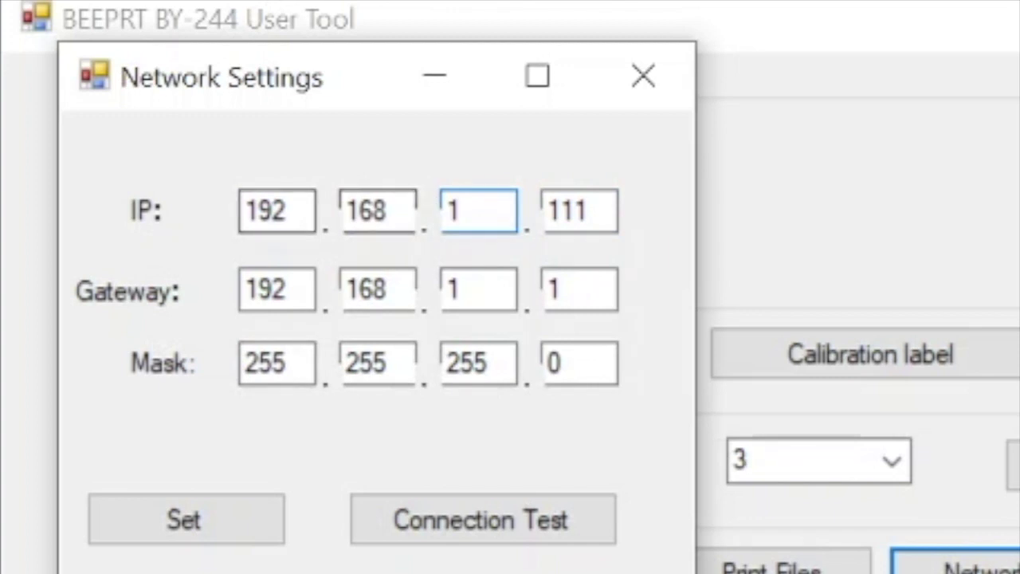
left_click_drag(561, 211, 616, 210)
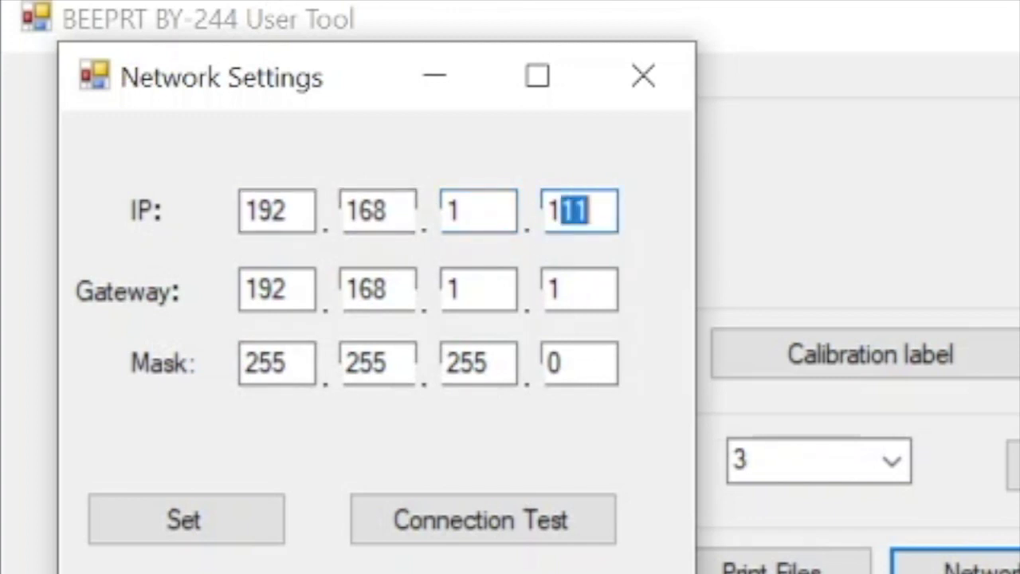
double_click(580, 210)
left_click(612, 211)
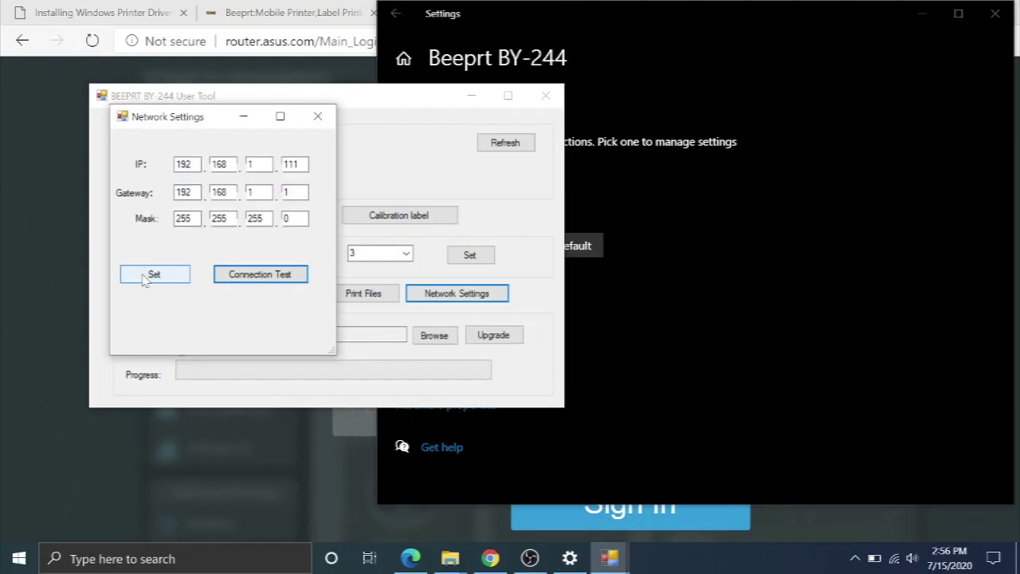
Step: Apply IP 192.168.1.111, gateway 192.168.1.1 and mask 255.255.255.0 to the printer and run a connection test
left_click(143, 277)
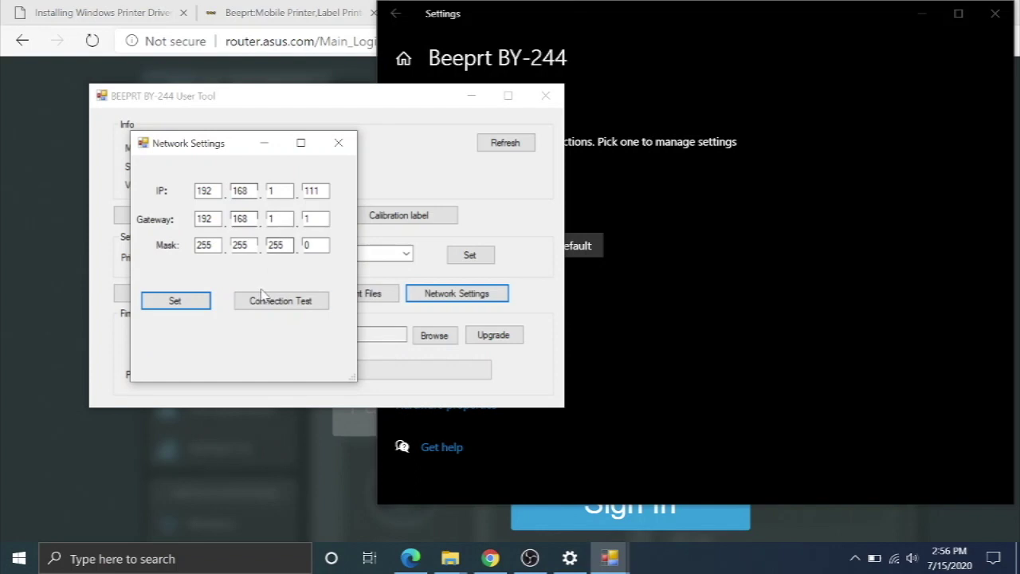
left_click(260, 306)
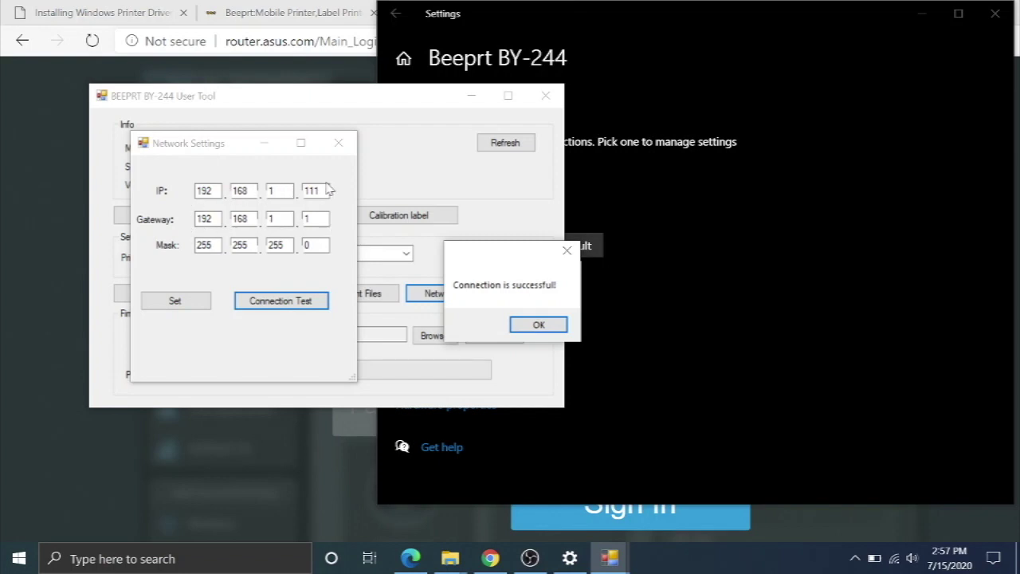
left_click(537, 324)
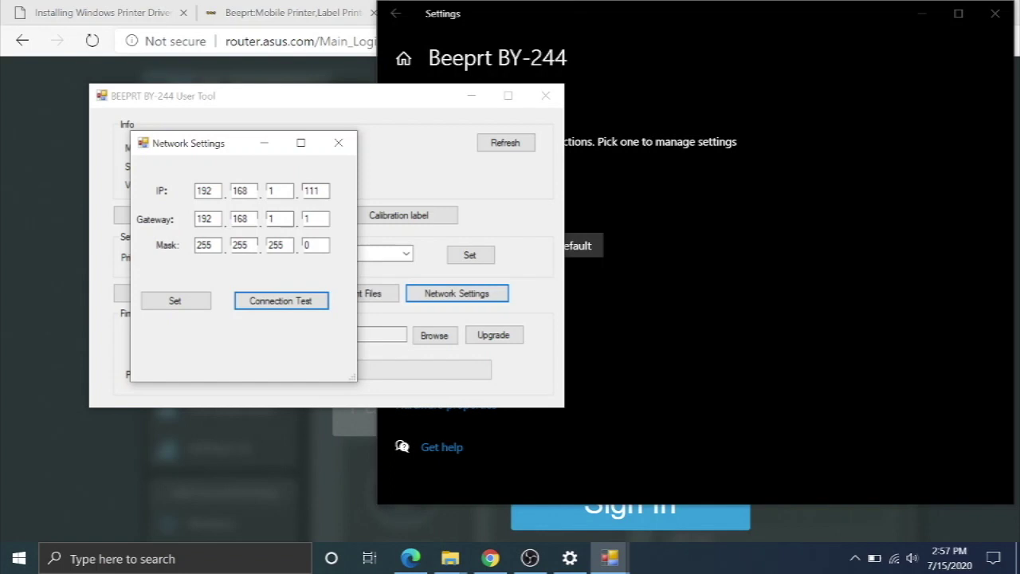
Step: Close and reopen the network settings to check the saved addresses, and close them again
double_click(311, 191)
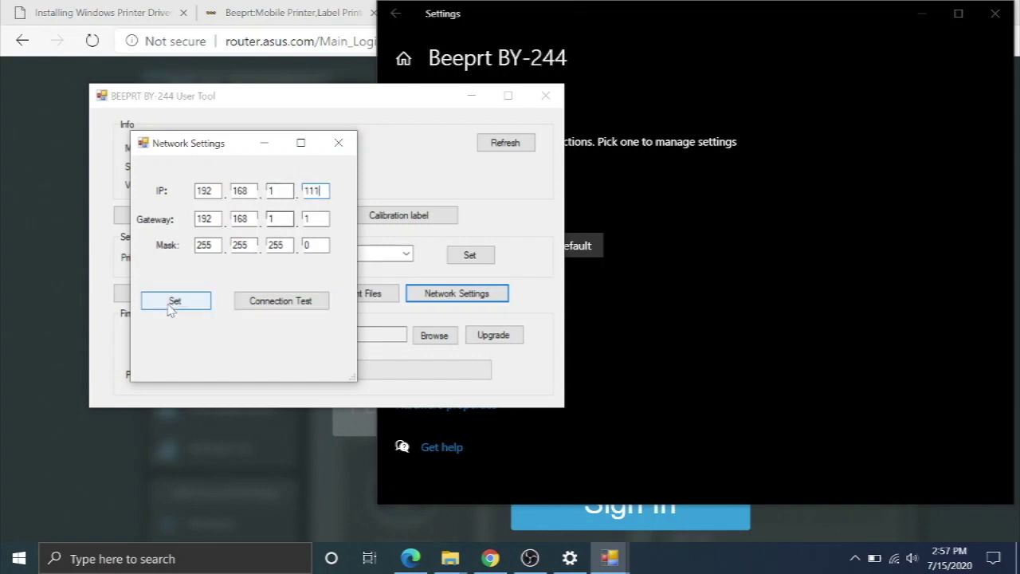
left_click(338, 142)
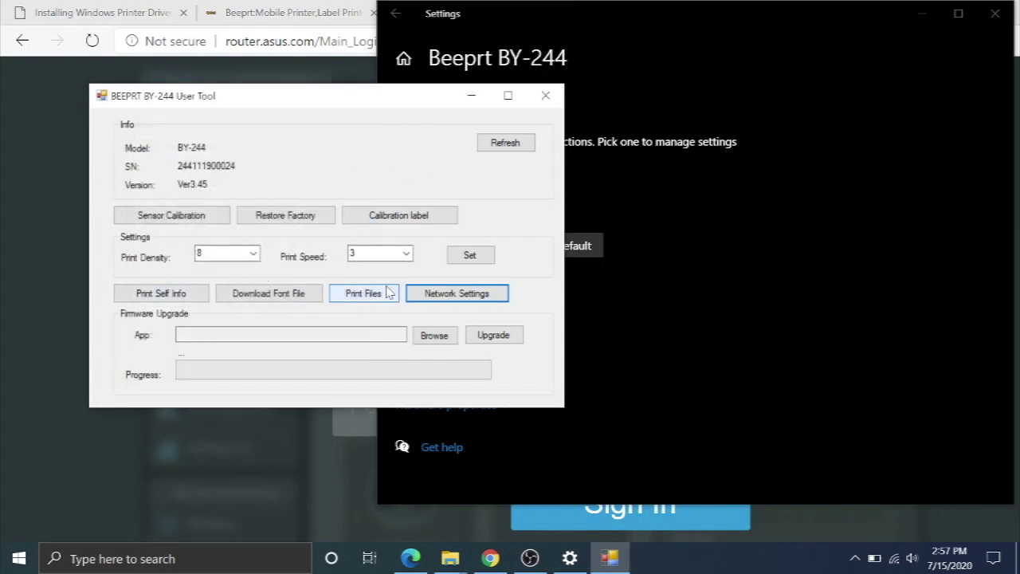
left_click(433, 291)
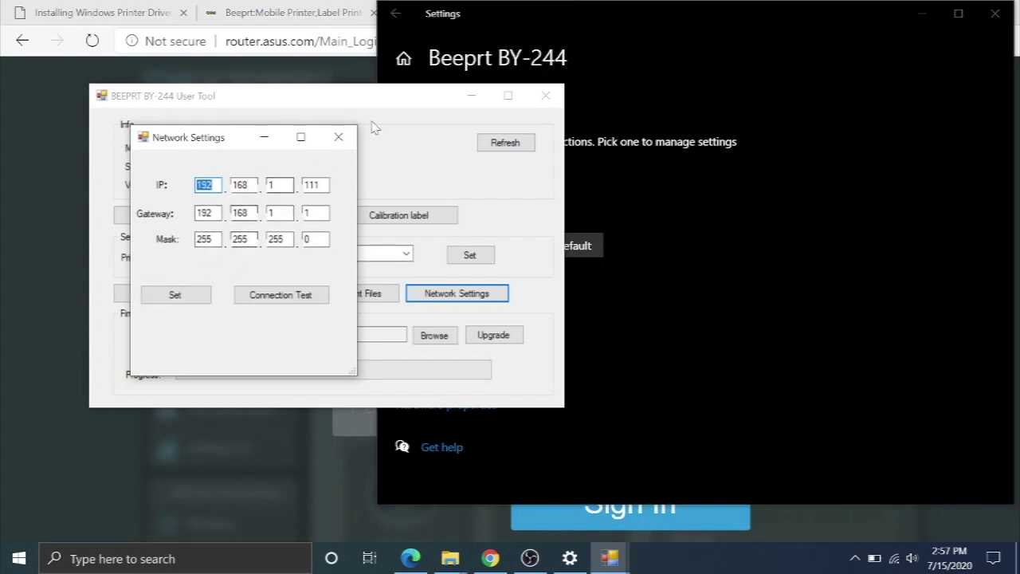
left_click(338, 137)
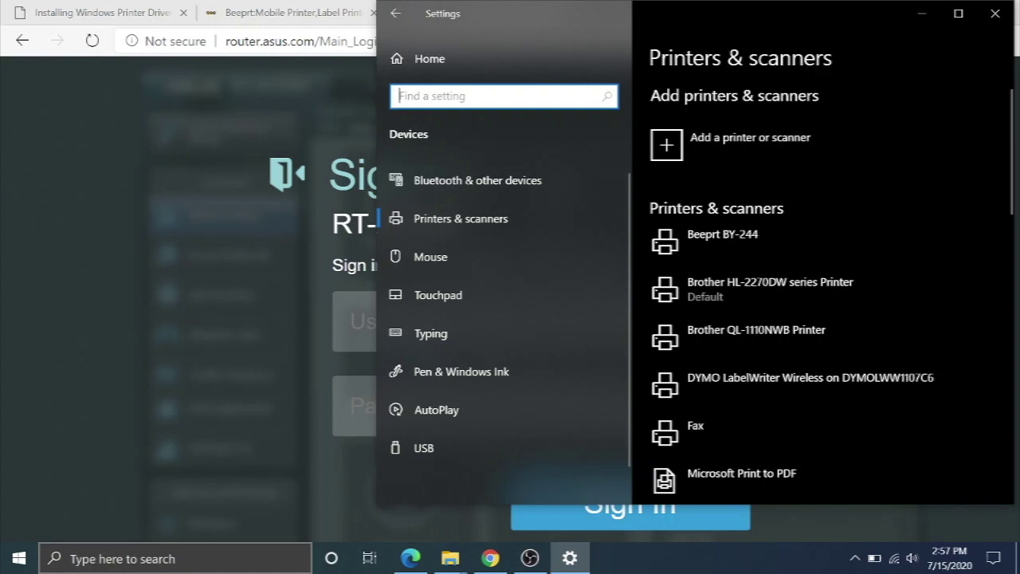
Step: Open the printer properties of the Beeprt BY-244 in Windows Settings and show its port list
left_click(697, 239)
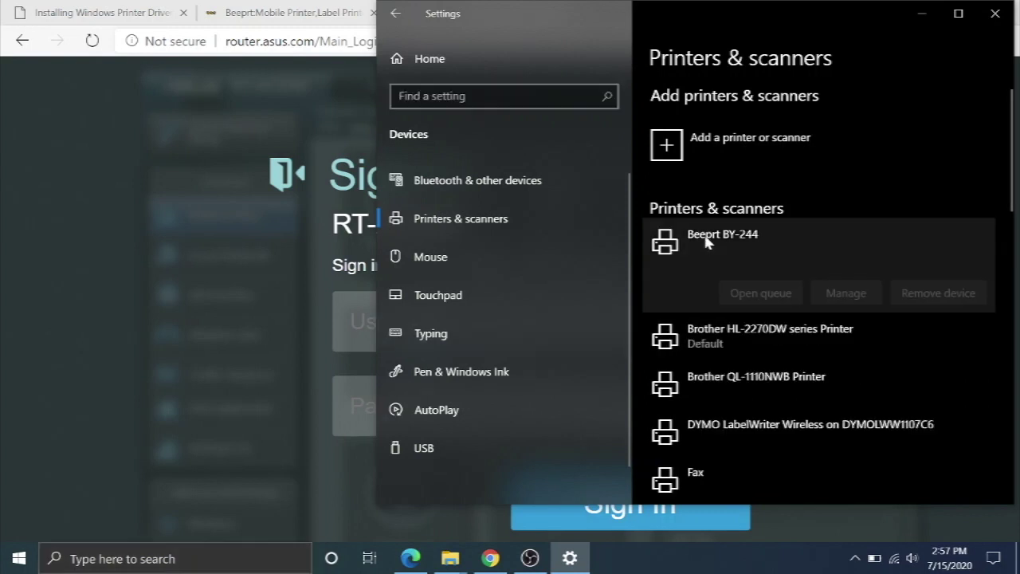
left_click(845, 292)
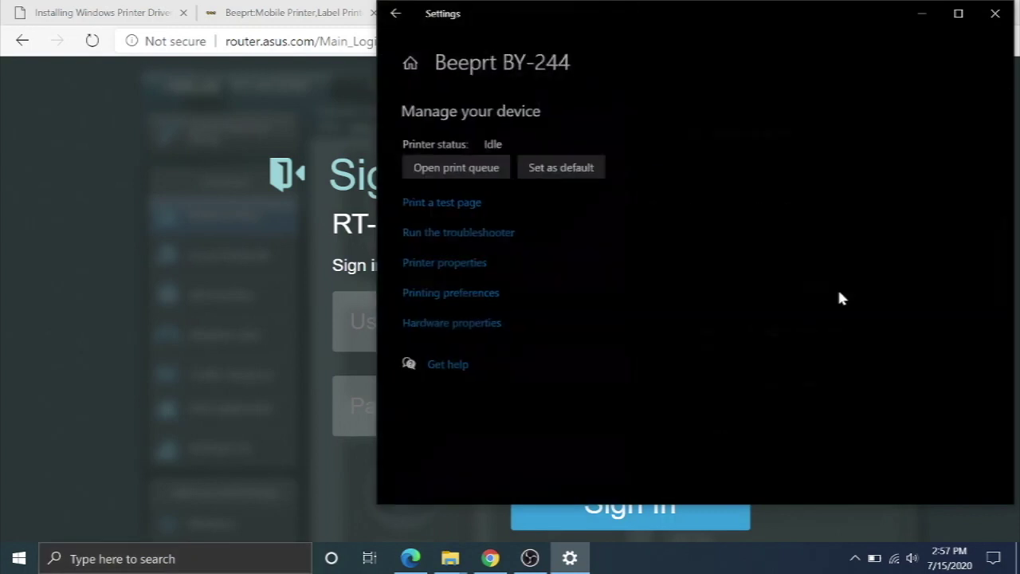
left_click(419, 268)
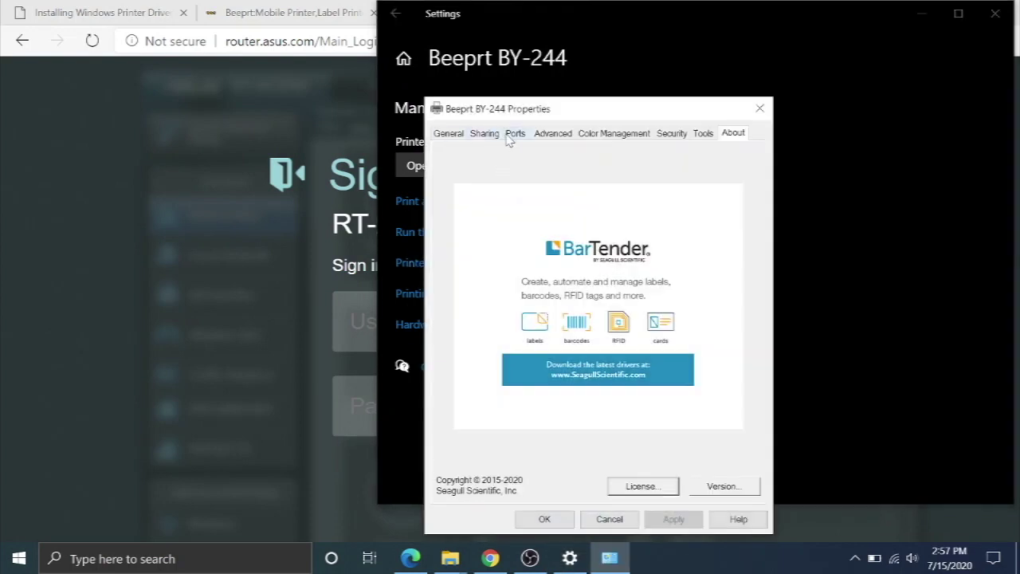
left_click(513, 134)
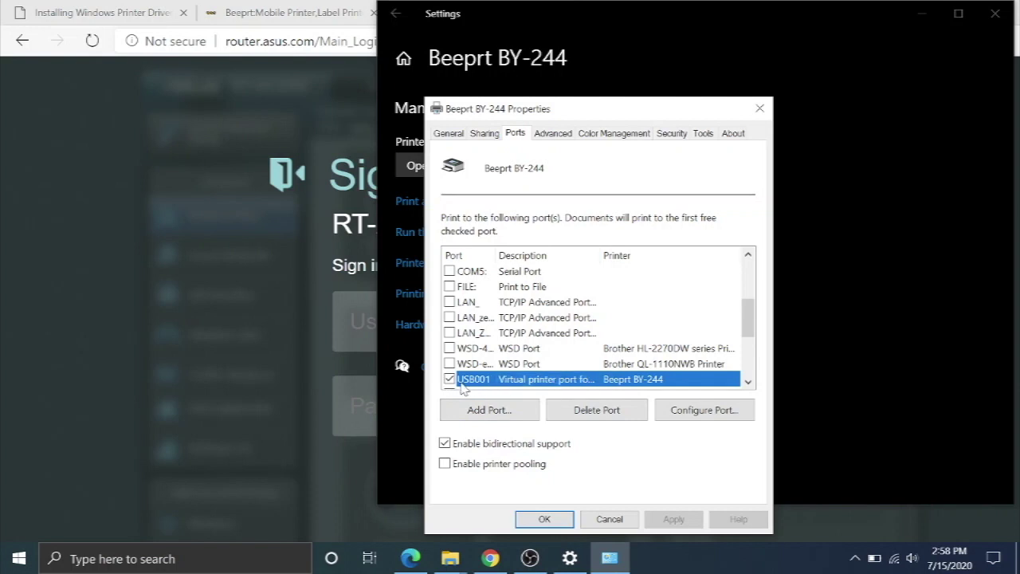
Step: Add a Standard TCP/IP port for 192.168.1.111 with the suggested port name and Generic Network Card type, and apply it to the printer
left_click(489, 410)
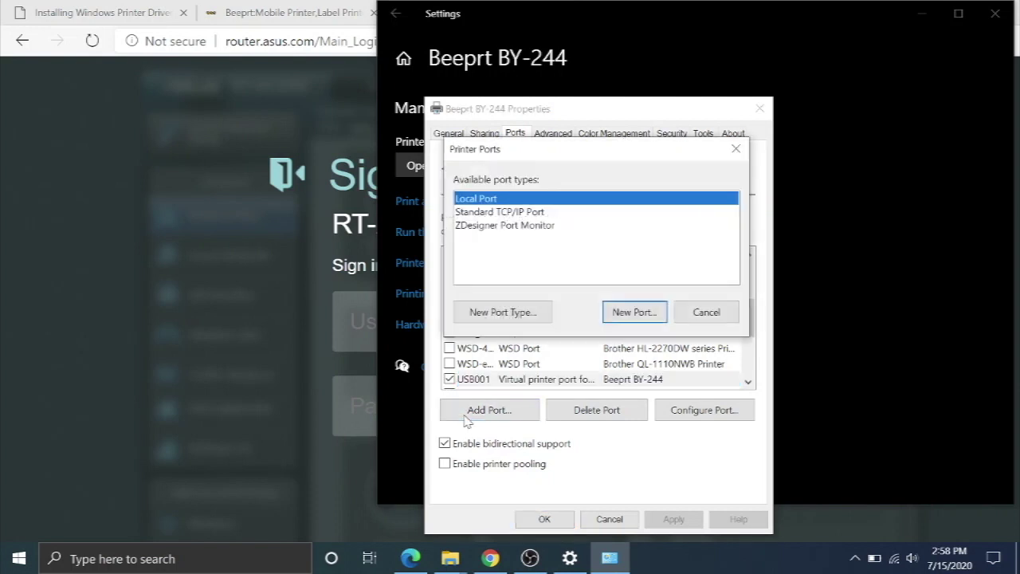
left_click(495, 212)
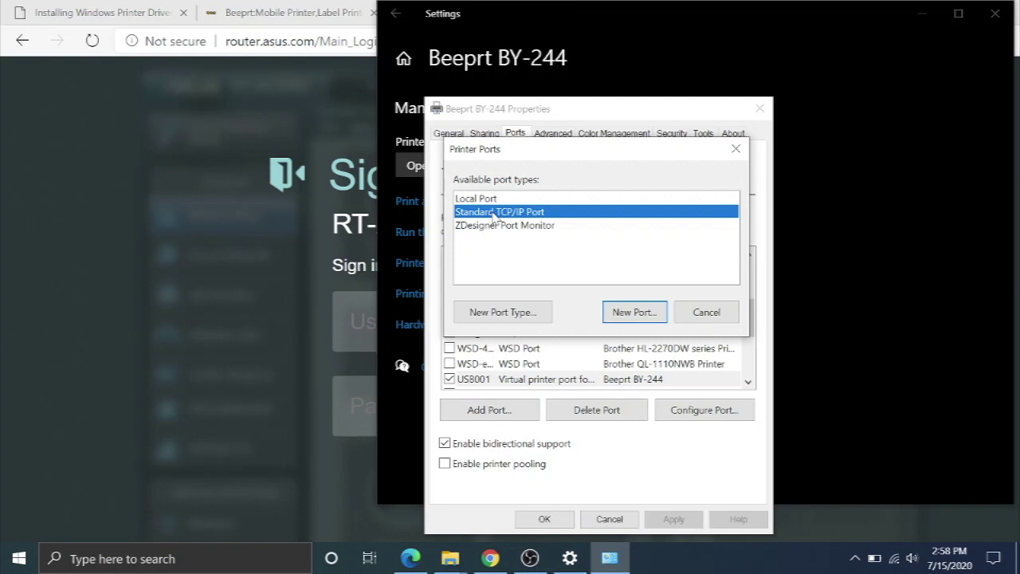
left_click(624, 310)
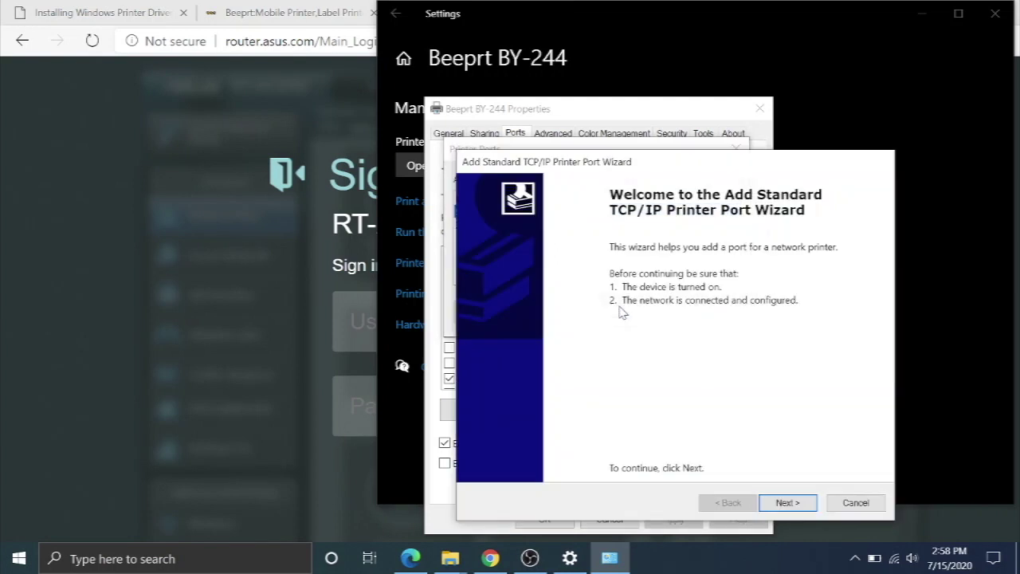
left_click(788, 504)
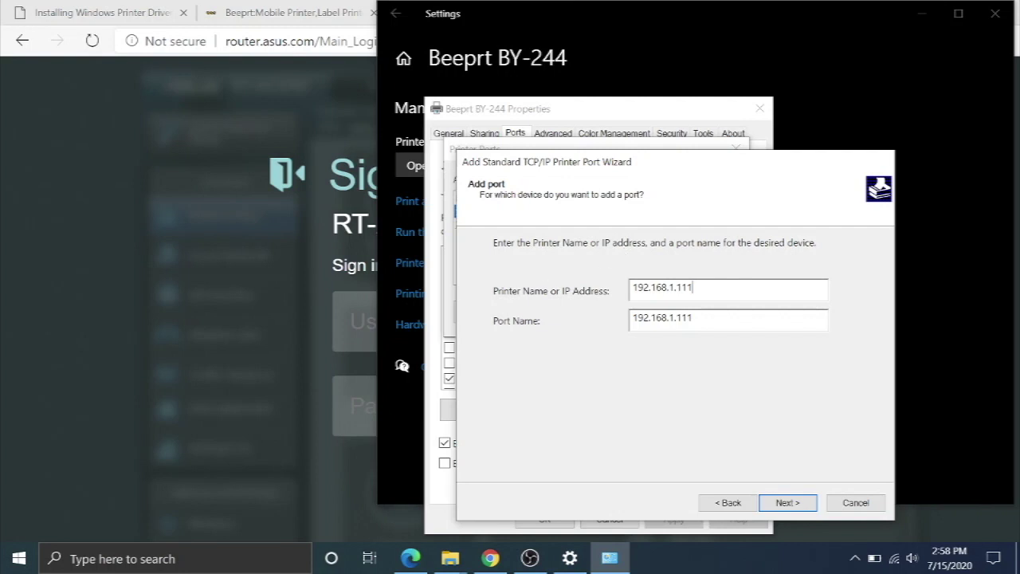
left_click_drag(693, 318, 548, 317)
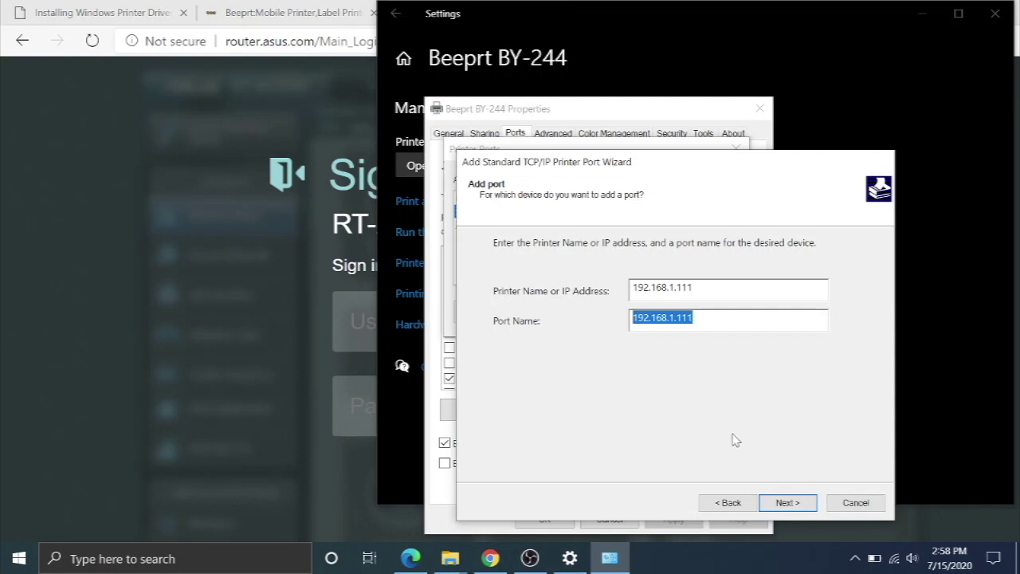
left_click(784, 503)
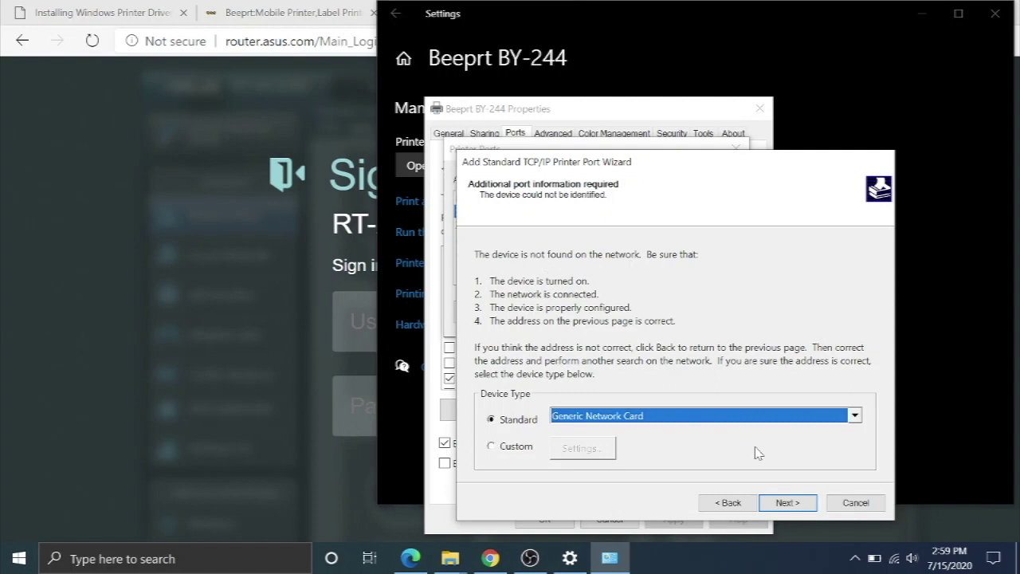
left_click(786, 507)
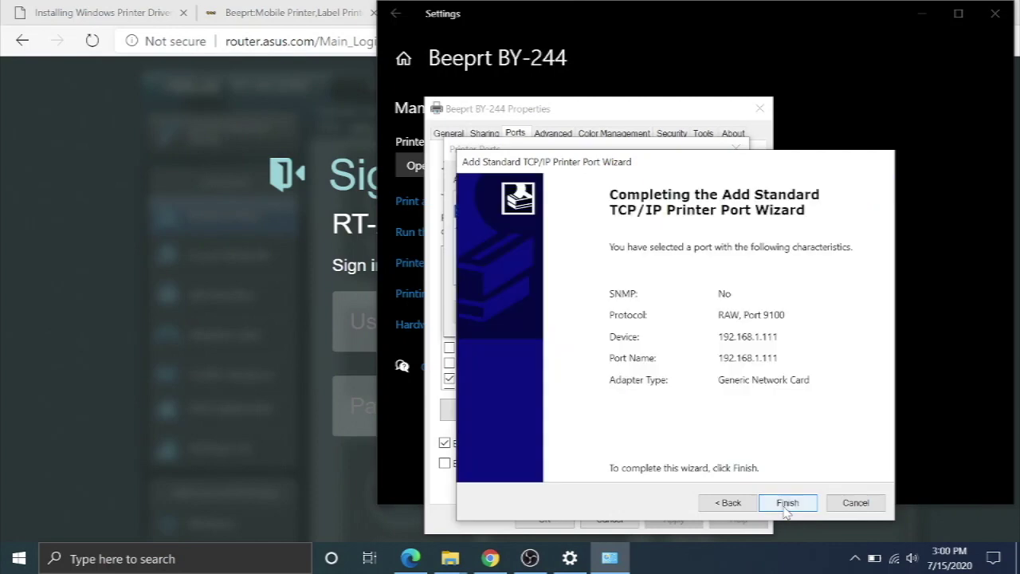
left_click(786, 503)
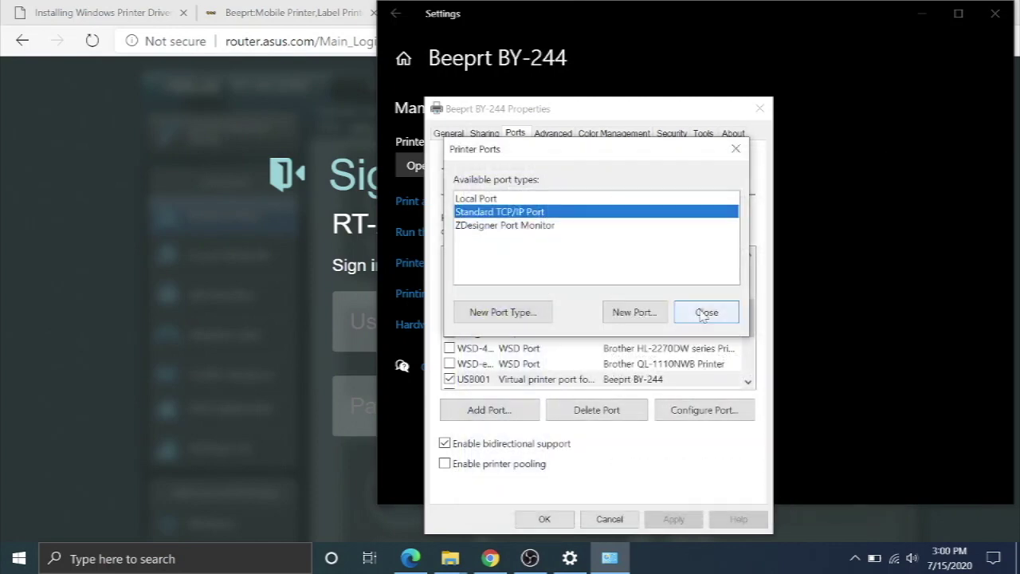
left_click(705, 313)
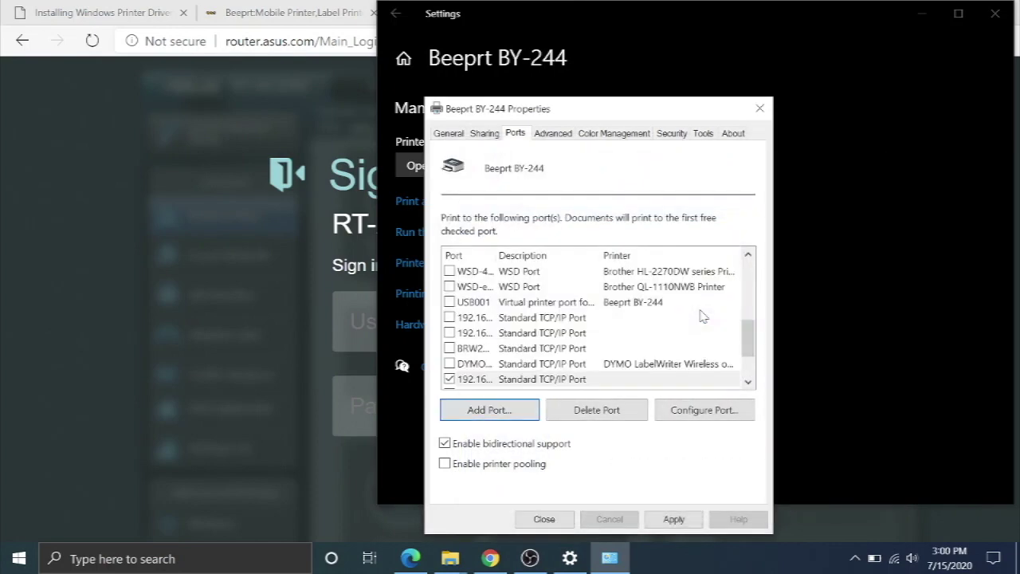
left_click(673, 519)
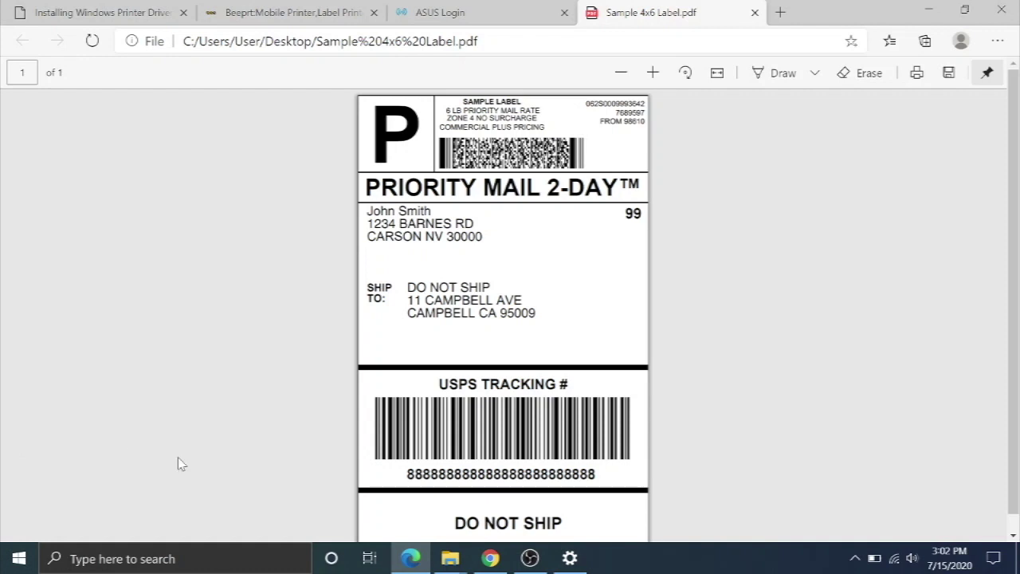
Step: Open the print settings for Sample 4x6 Label.pdf
key("ctrl+p")
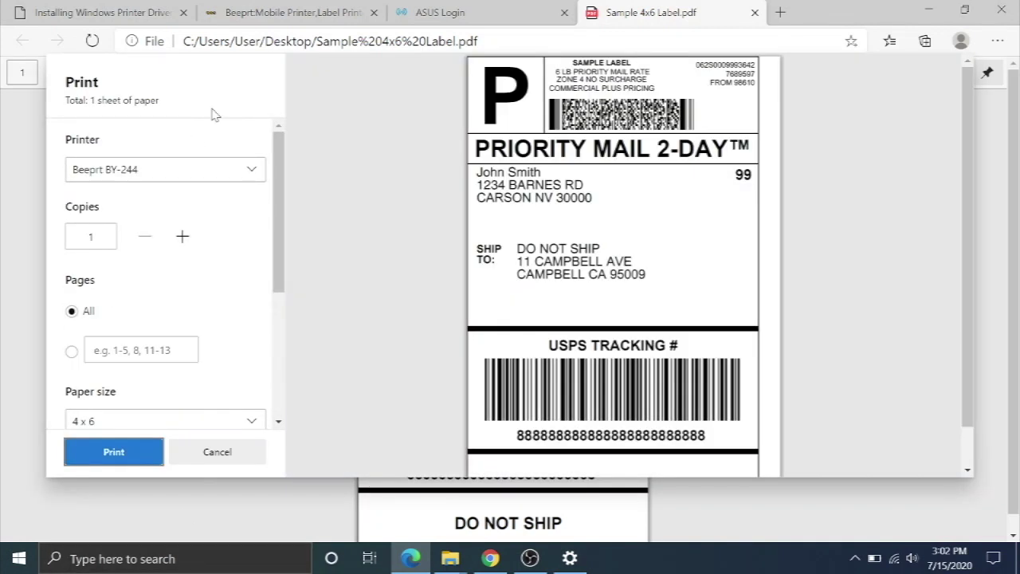